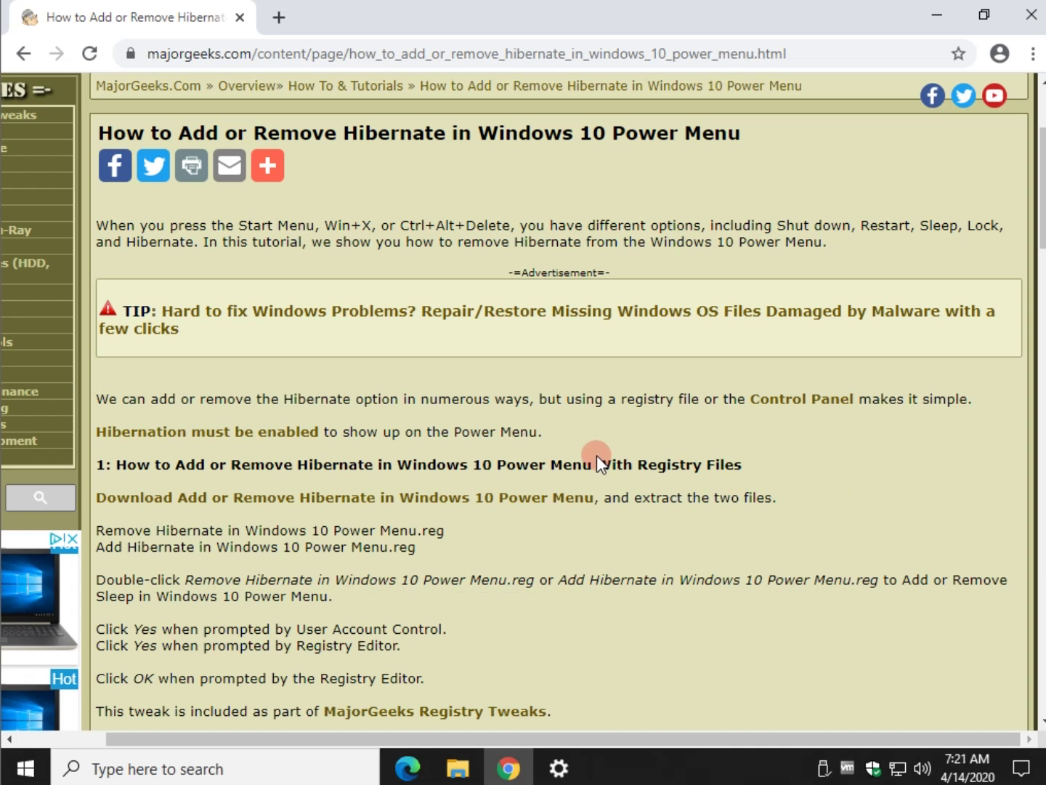
Check the shut-down options in the Win+X quick link menu, then dismiss it.
{"action": "key", "text": "super+x"}
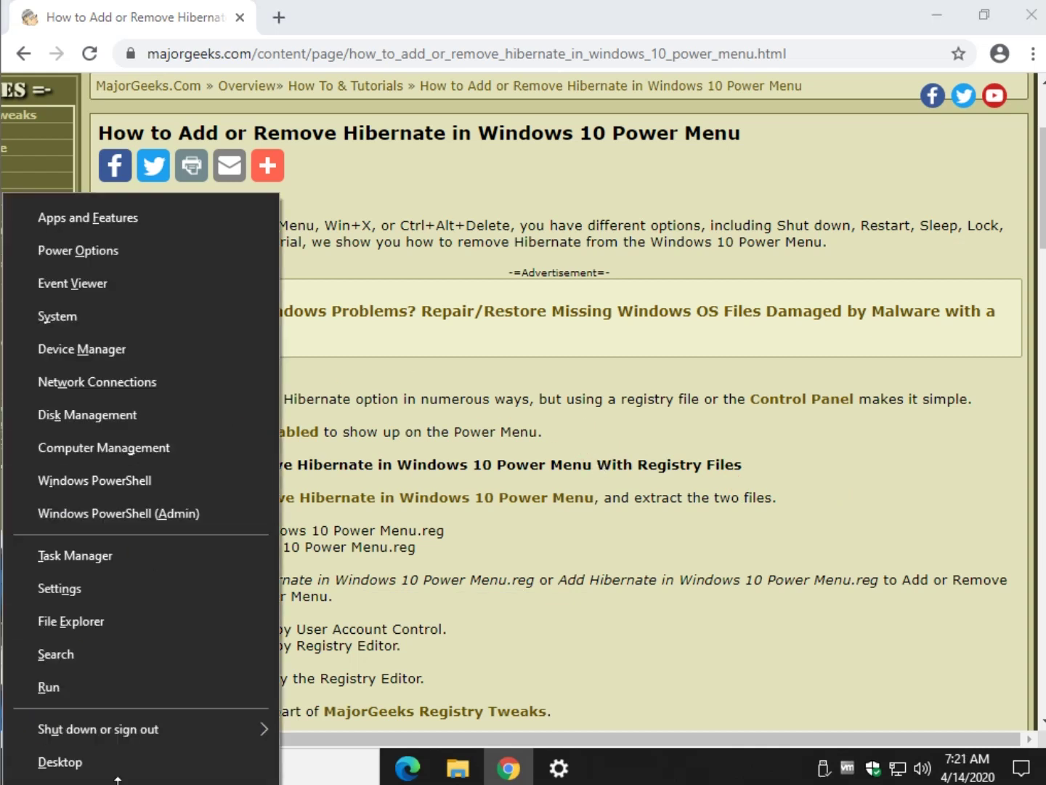
{"action": "mouse_move", "coordinate": [175, 736]}
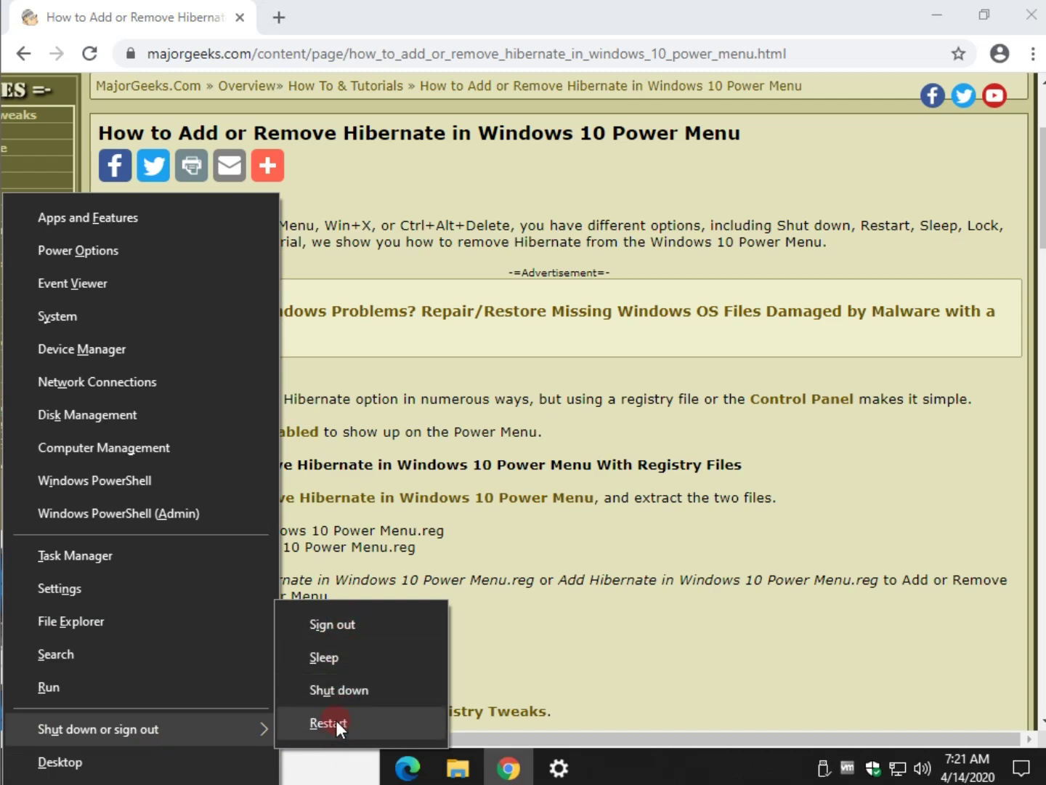
{"action": "key", "text": "Escape"}
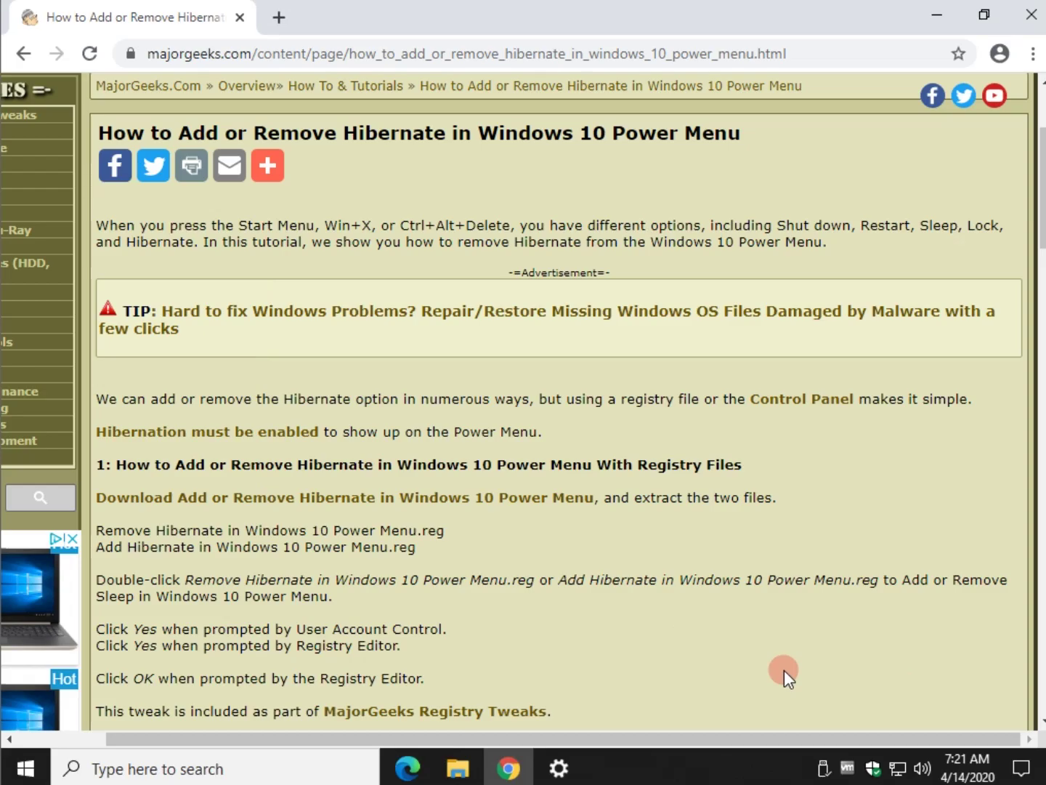
Review the sleep, shut down and restart choices on the Ctrl+Alt+Delete screen.
{"action": "key", "text": "ctrl+alt+Delete"}
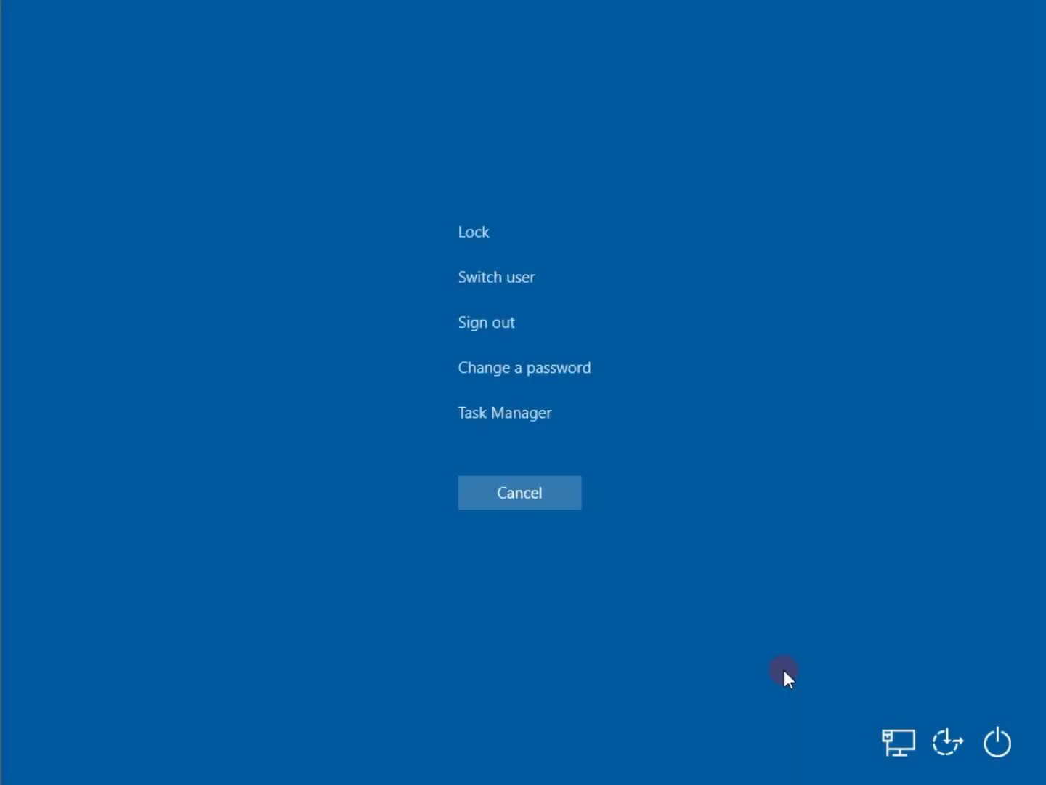
{"action": "left_click", "coordinate": [1004, 752]}
{"action": "left_click", "coordinate": [472, 531]}
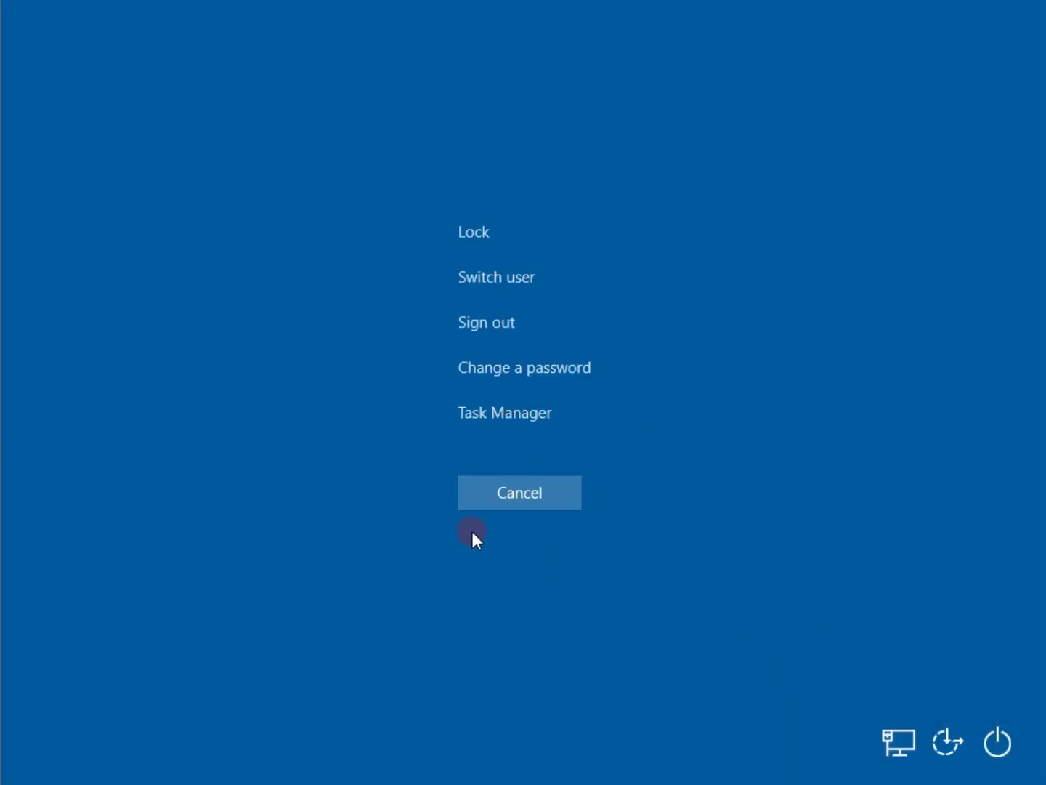
{"action": "left_click", "coordinate": [469, 488]}
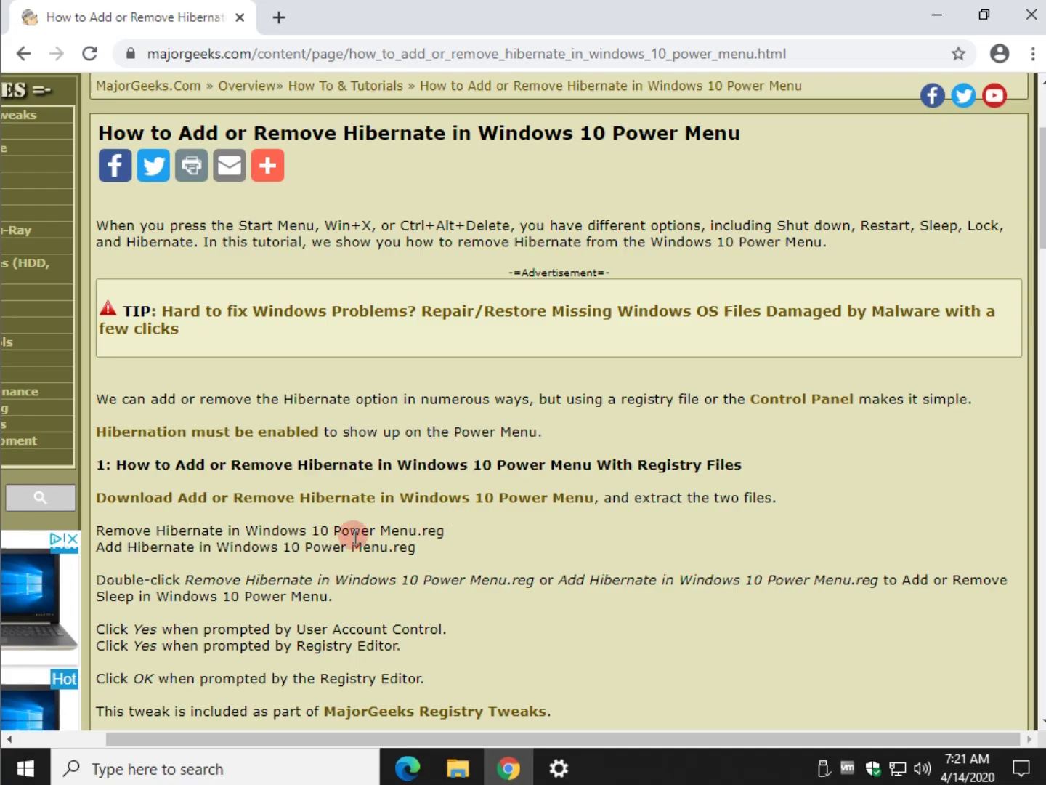
Check the Start menu account choices, including Lock, then close the Start menu.
{"action": "left_click", "coordinate": [26, 769]}
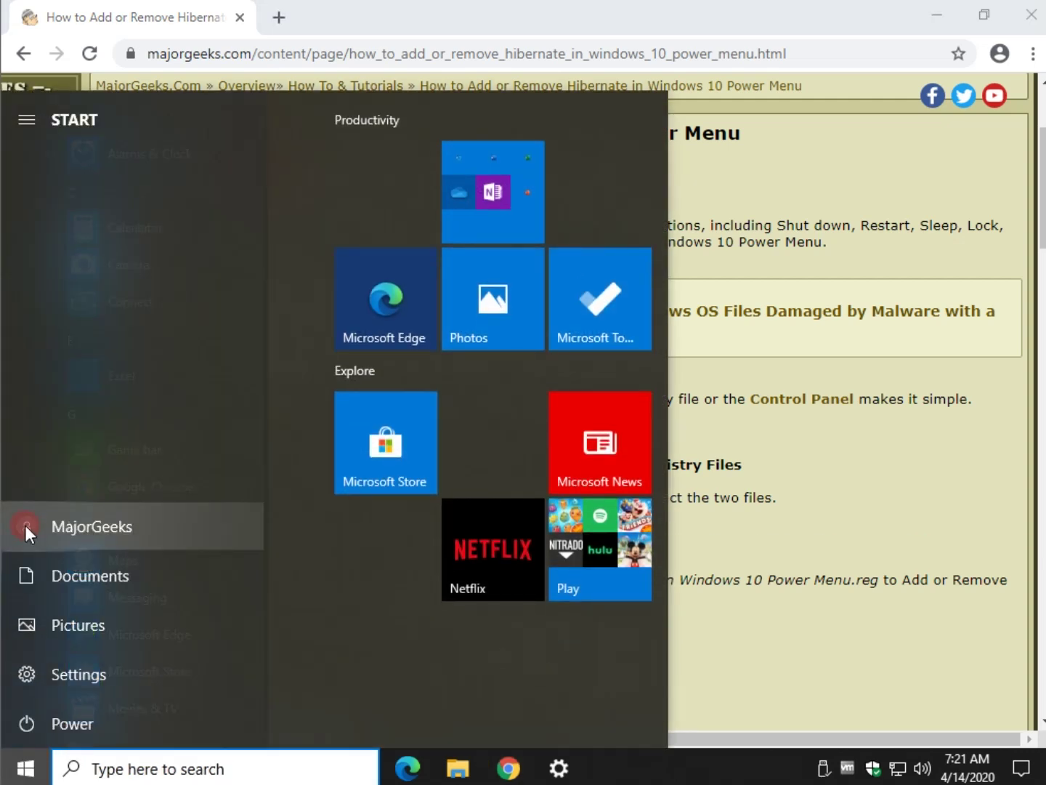
{"action": "left_click", "coordinate": [25, 524]}
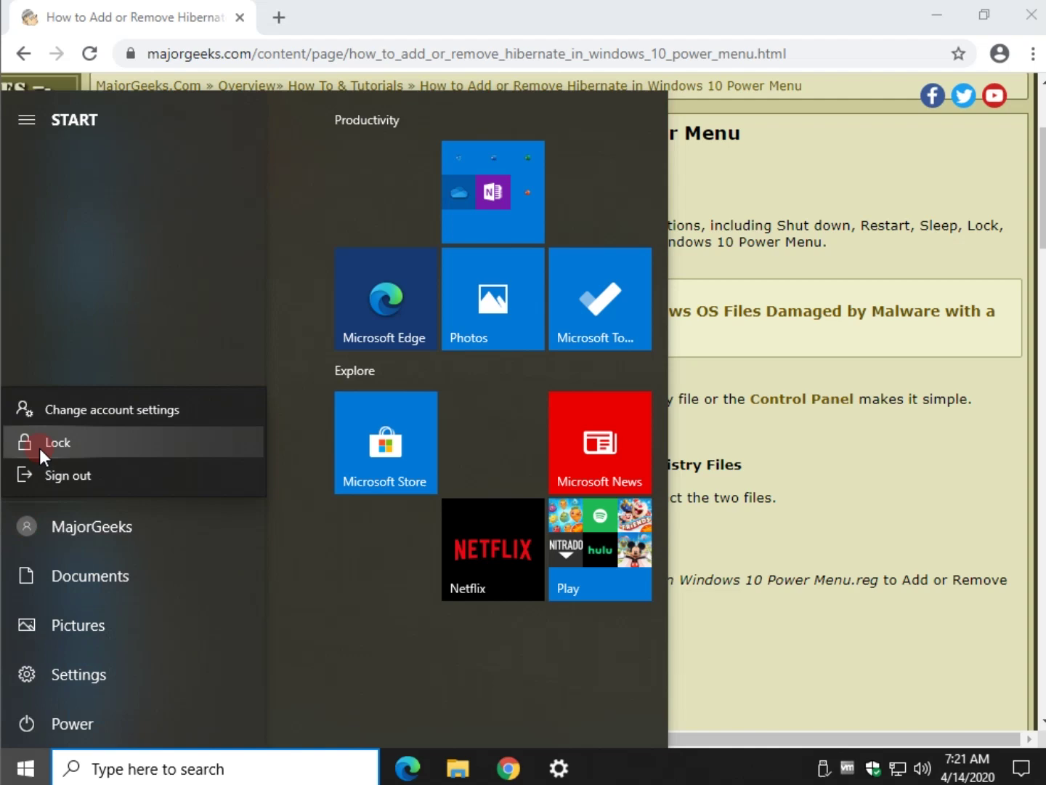
{"action": "left_click", "coordinate": [843, 488]}
{"action": "left_click", "coordinate": [843, 487]}
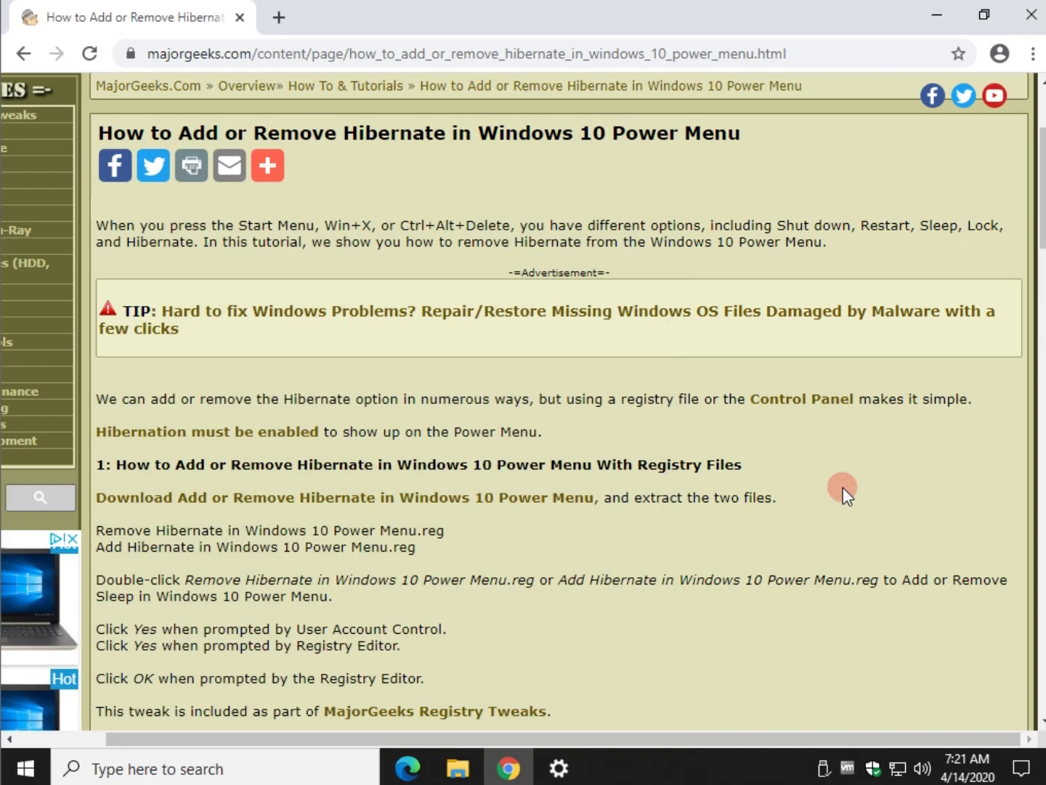
Open and close the 'Hibernation must be enabled' tutorial, then scroll down to section 2.
{"action": "left_click", "coordinate": [235, 435]}
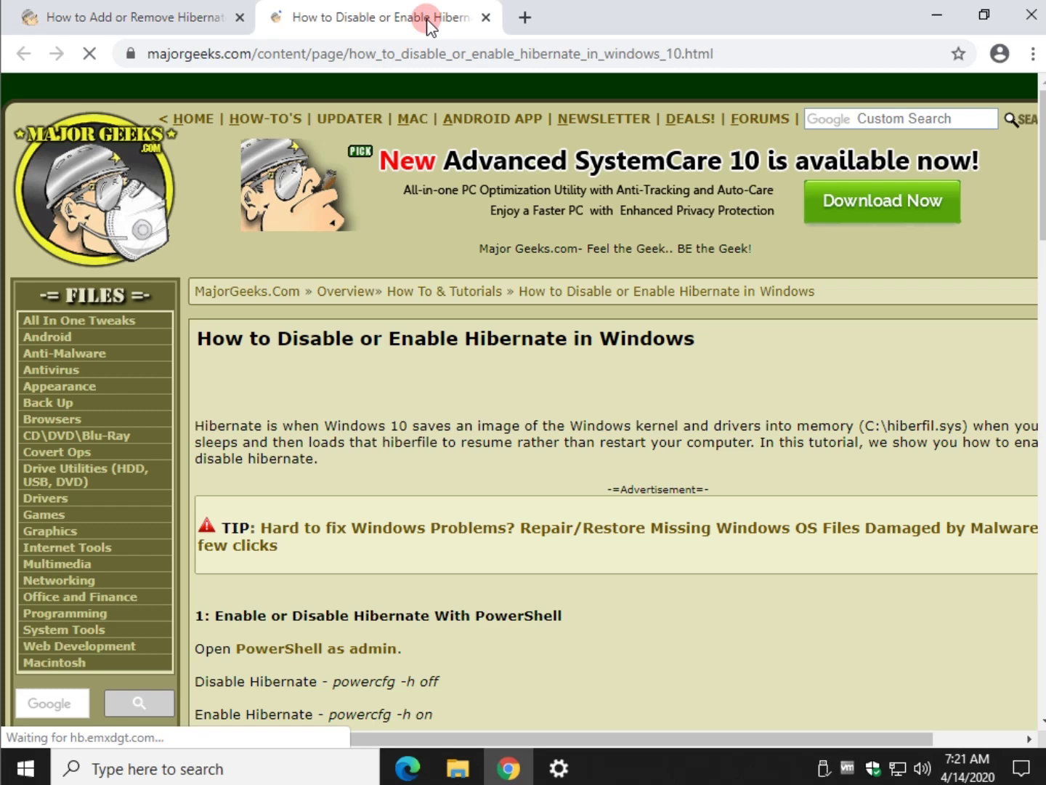
{"action": "middle_click", "coordinate": [428, 26]}
{"action": "scroll", "coordinate": [363, 538], "scroll_direction": "down", "scroll_amount": 1}
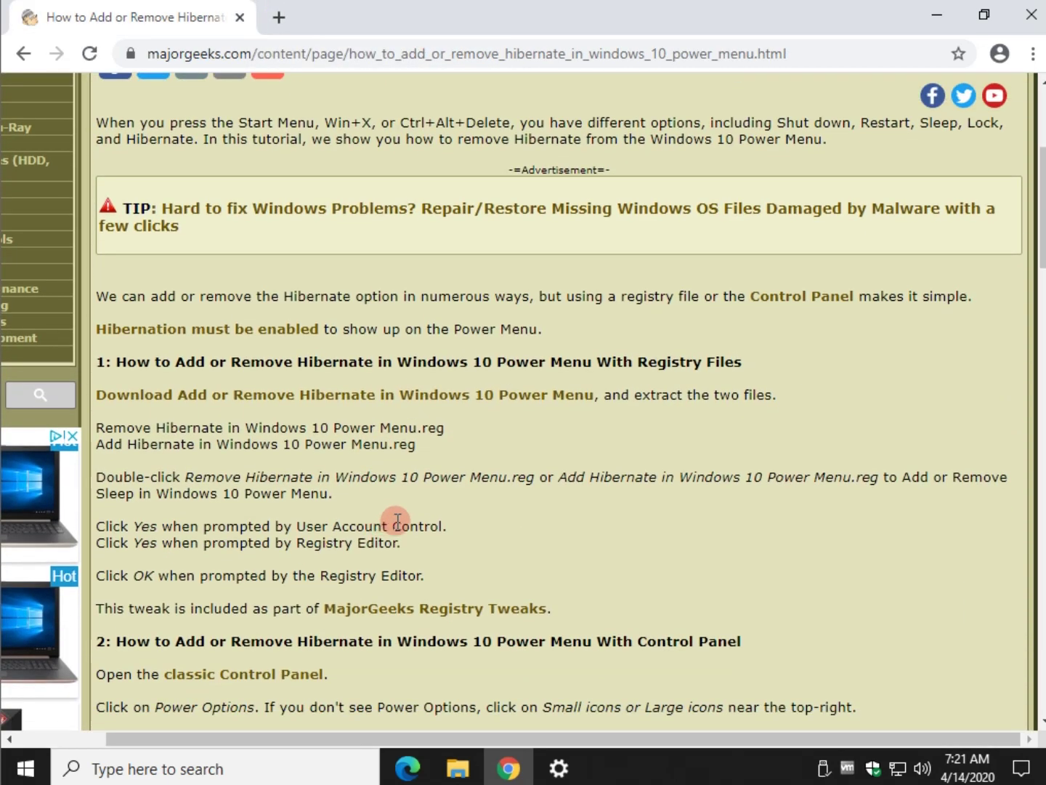
{"action": "scroll", "coordinate": [397, 523], "scroll_direction": "down", "scroll_amount": 1}
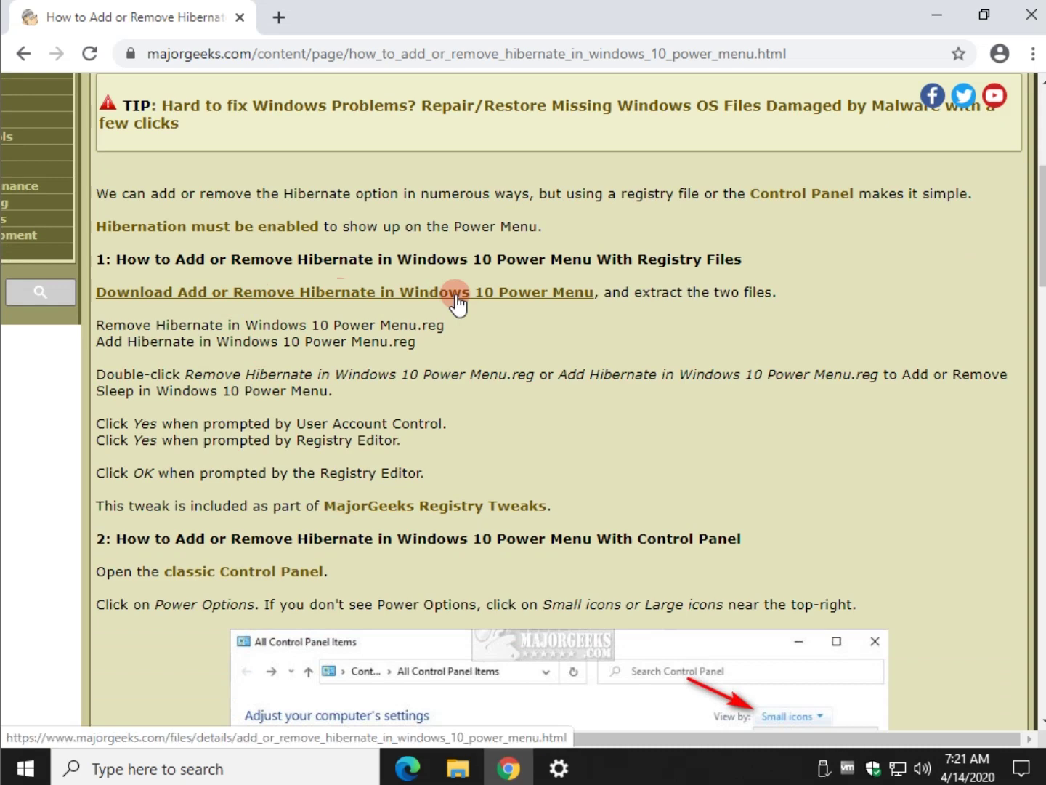
{"action": "scroll", "coordinate": [373, 346], "scroll_direction": "down", "scroll_amount": 2}
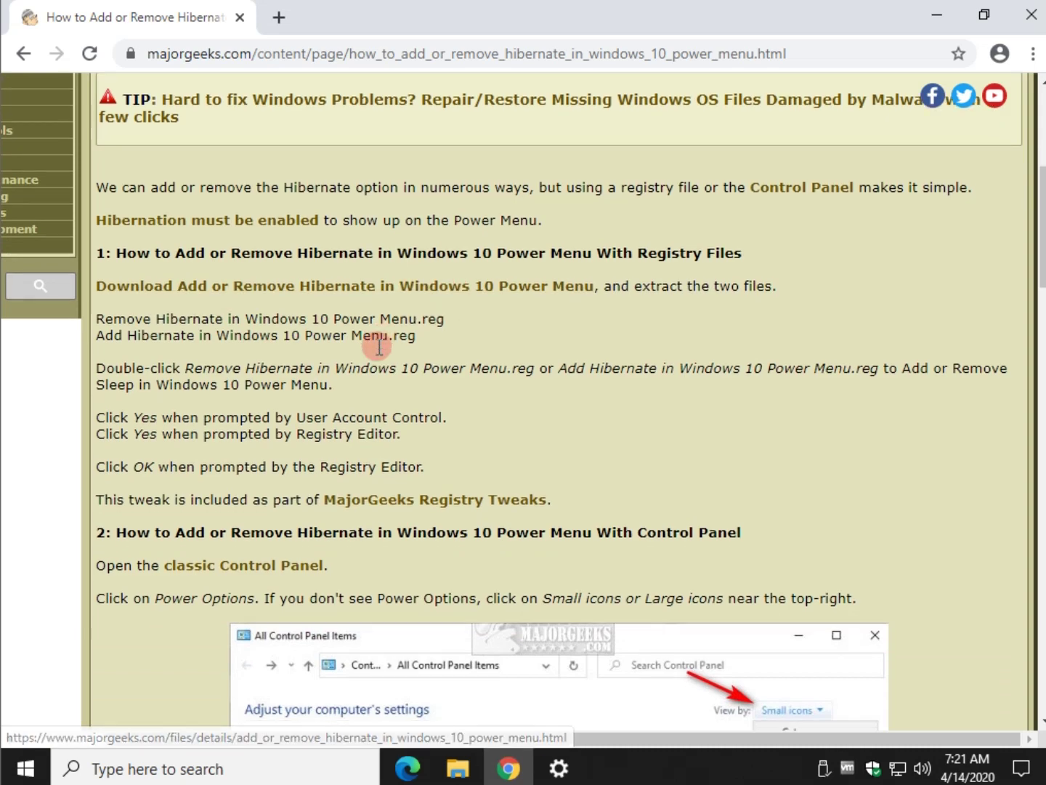
{"action": "scroll", "coordinate": [196, 426], "scroll_direction": "down", "scroll_amount": 1}
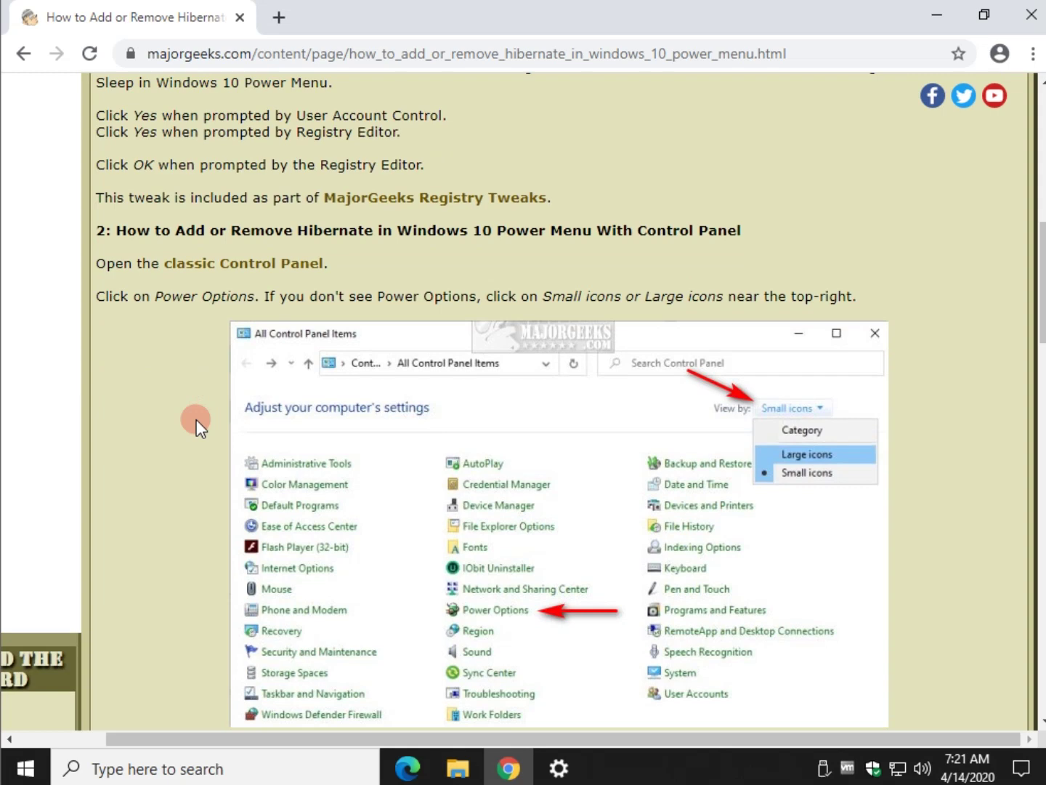
Search Windows for 'contr' and launch Control Panel.
{"action": "key", "text": "super+s"}
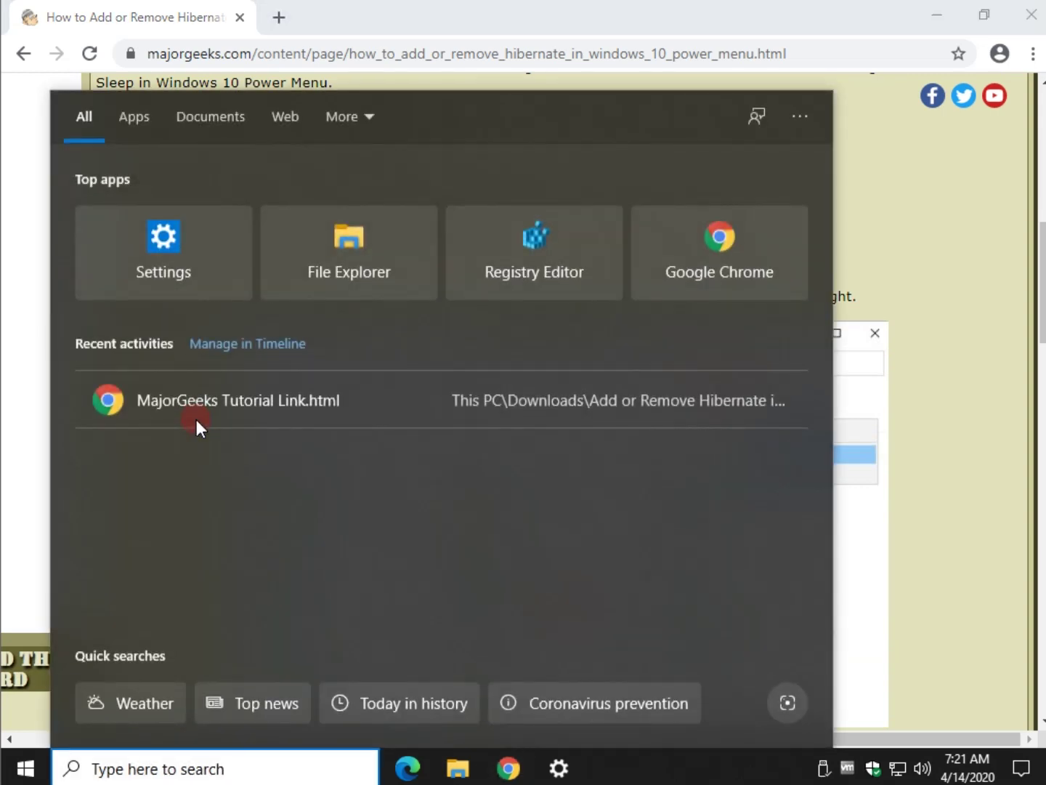
{"action": "type", "text": "contr"}
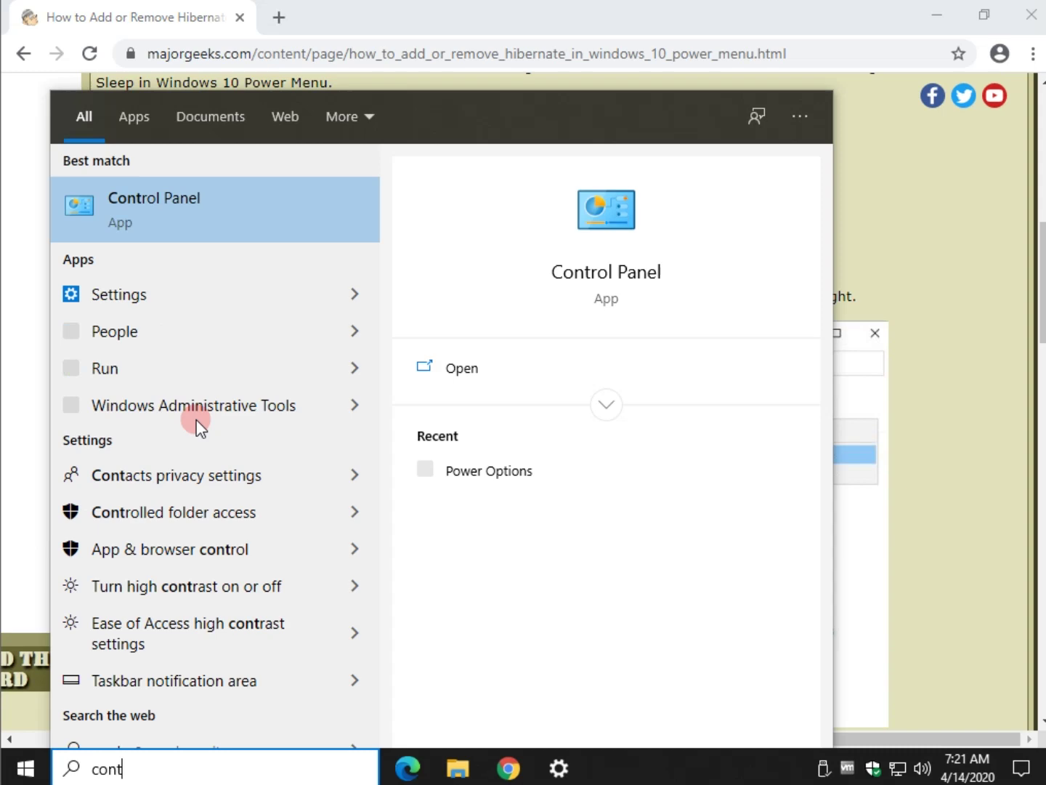
{"action": "left_click", "coordinate": [189, 203]}
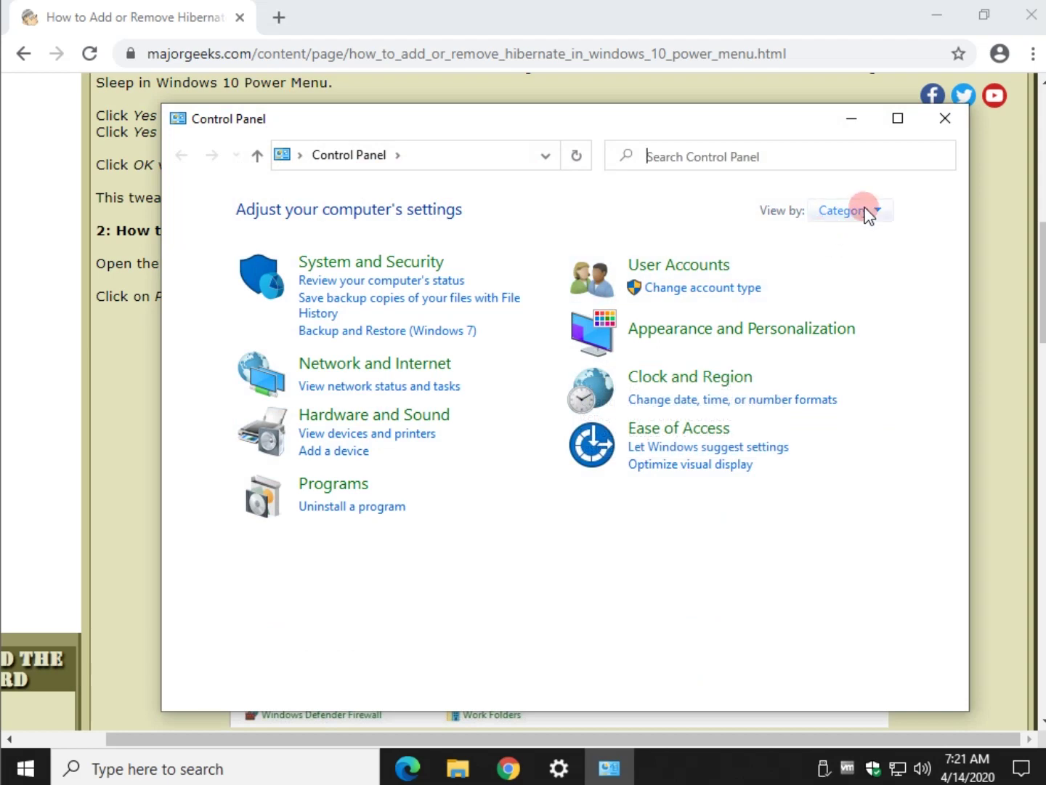
Set Control Panel's View by to Small icons and open Power Options.
{"action": "left_click", "coordinate": [883, 209]}
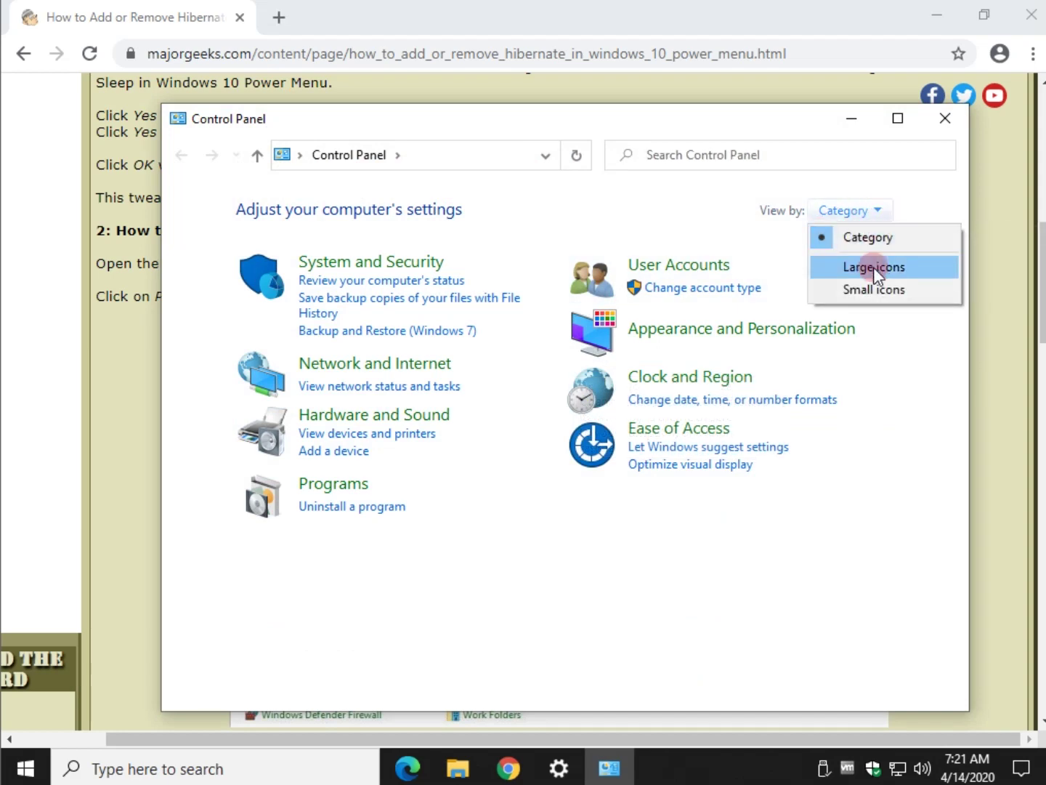
{"action": "left_click", "coordinate": [870, 267]}
{"action": "left_click", "coordinate": [876, 216]}
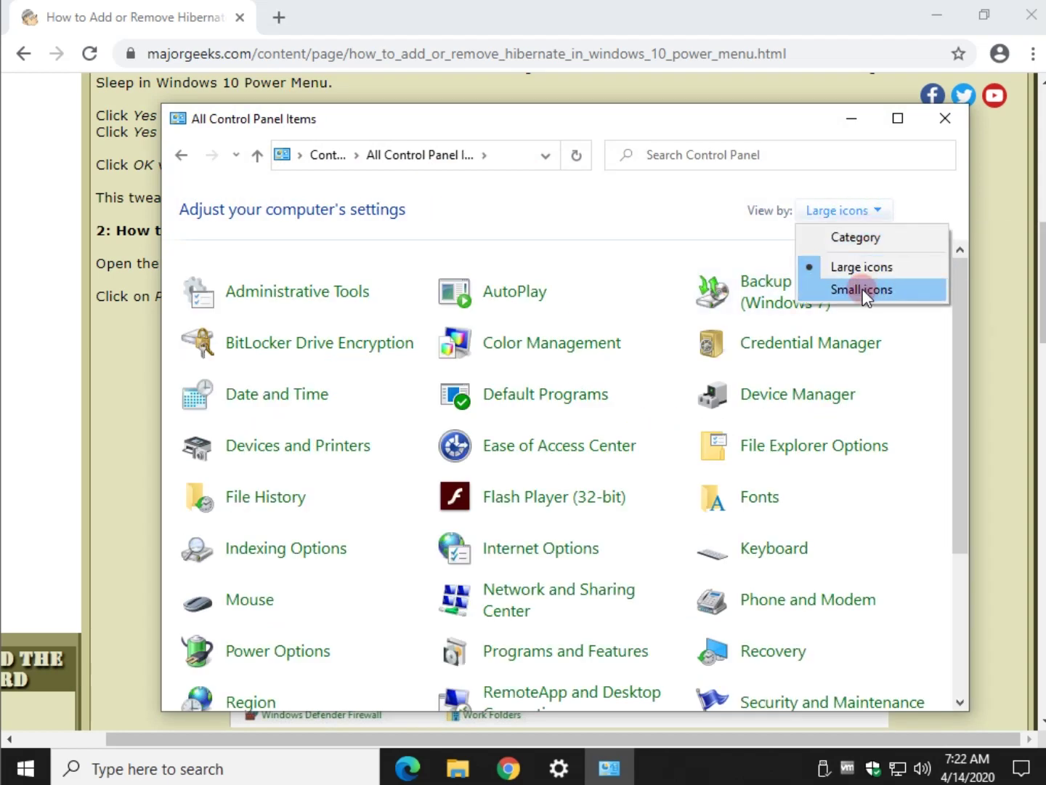
{"action": "left_click", "coordinate": [864, 290]}
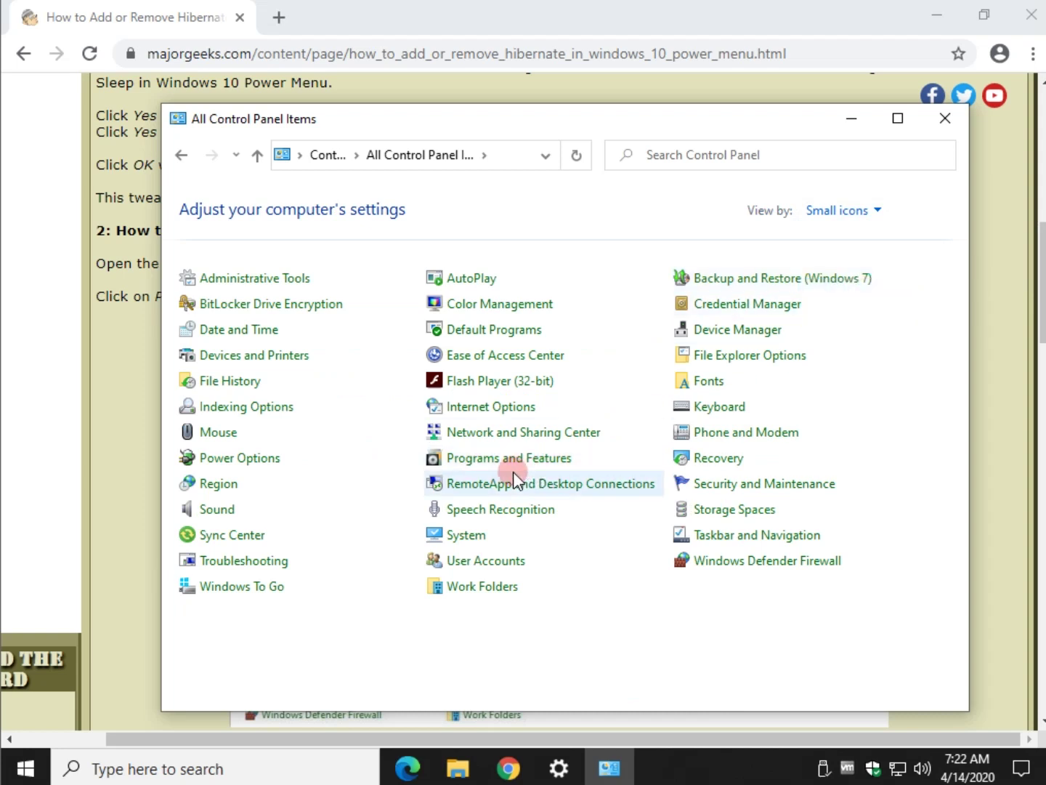
{"action": "left_click", "coordinate": [256, 458]}
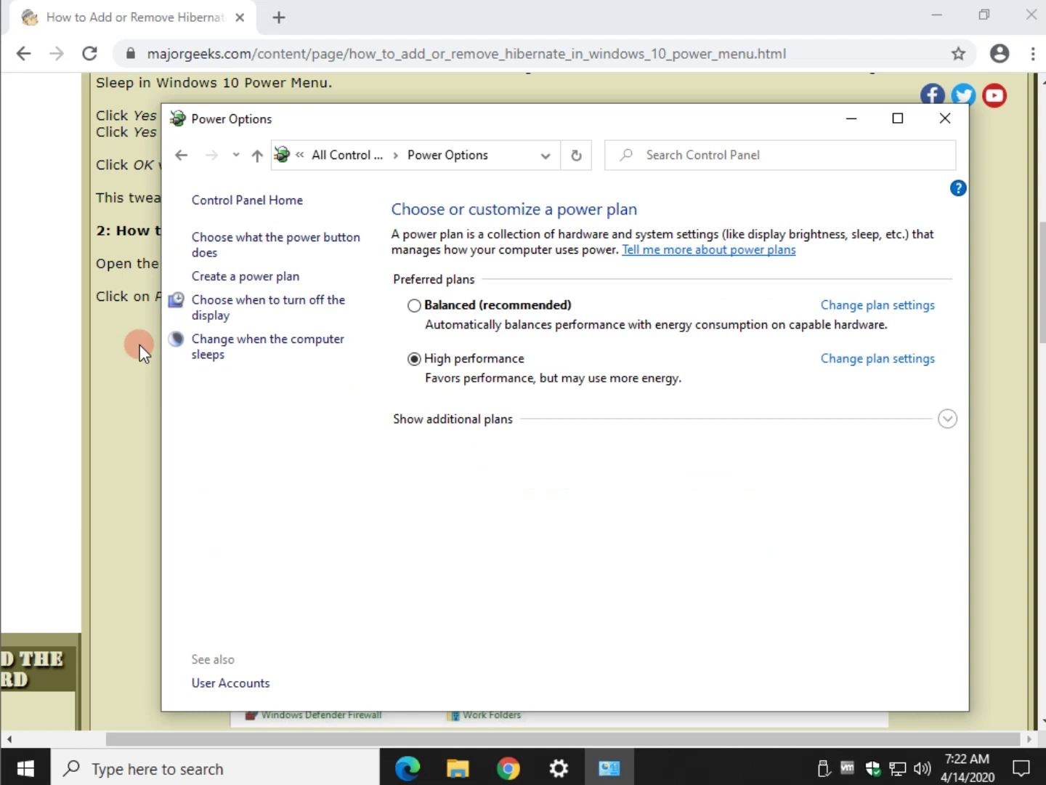
In the power button shutdown settings, untick Sleep and Lock and save the changes.
{"action": "left_click", "coordinate": [269, 238]}
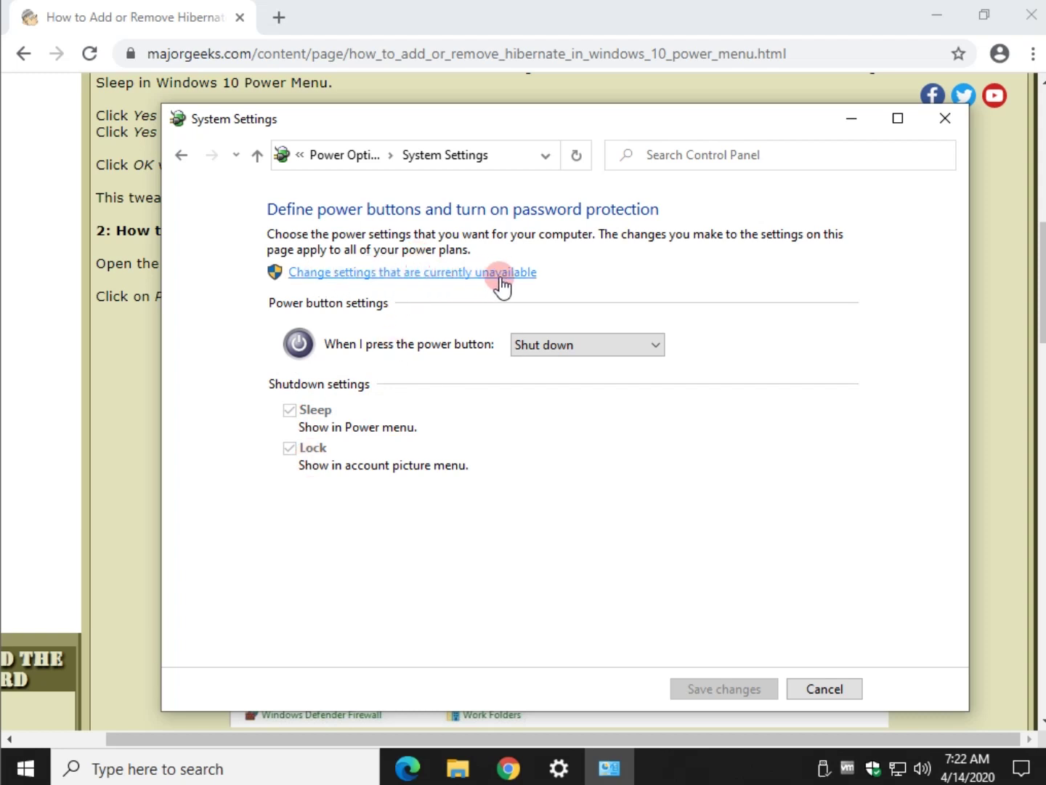
{"action": "left_click", "coordinate": [527, 276]}
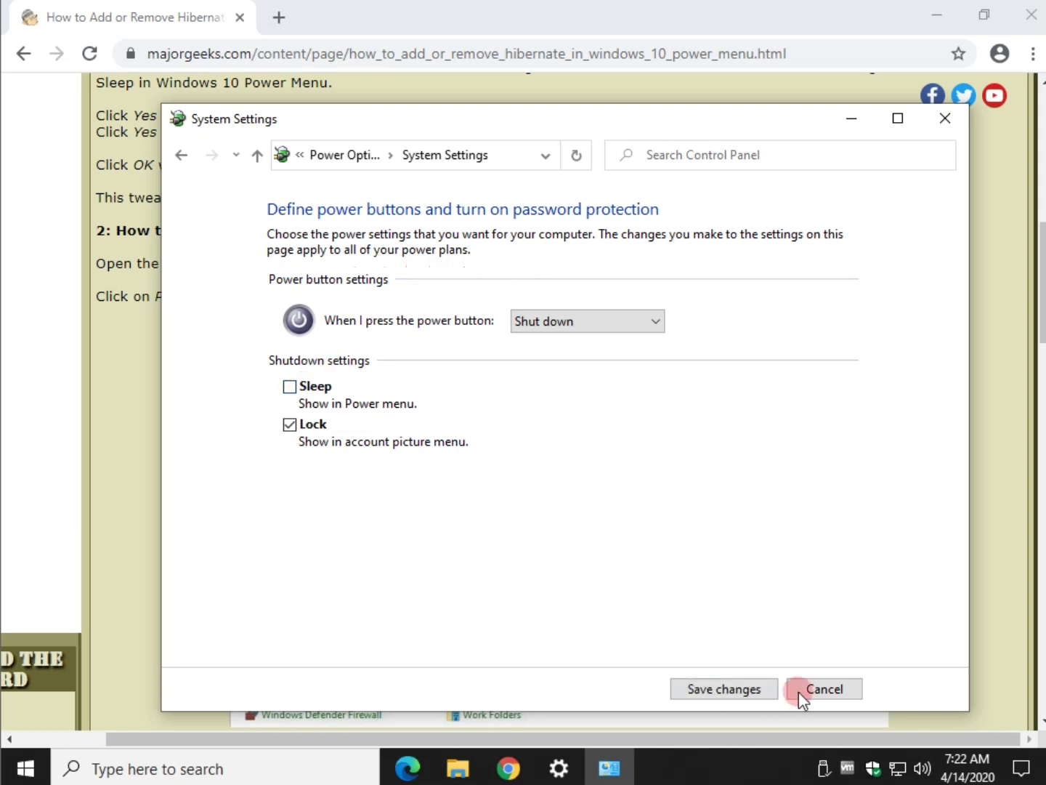
{"action": "left_click", "coordinate": [290, 425]}
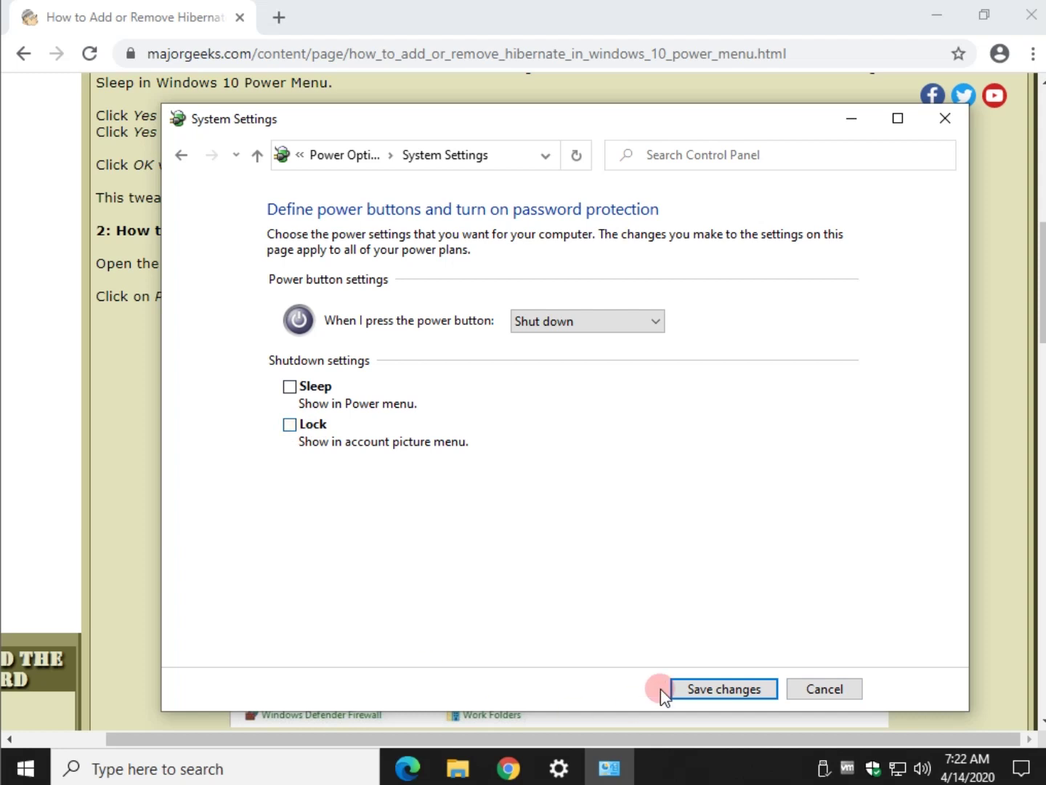
{"action": "left_click", "coordinate": [733, 689]}
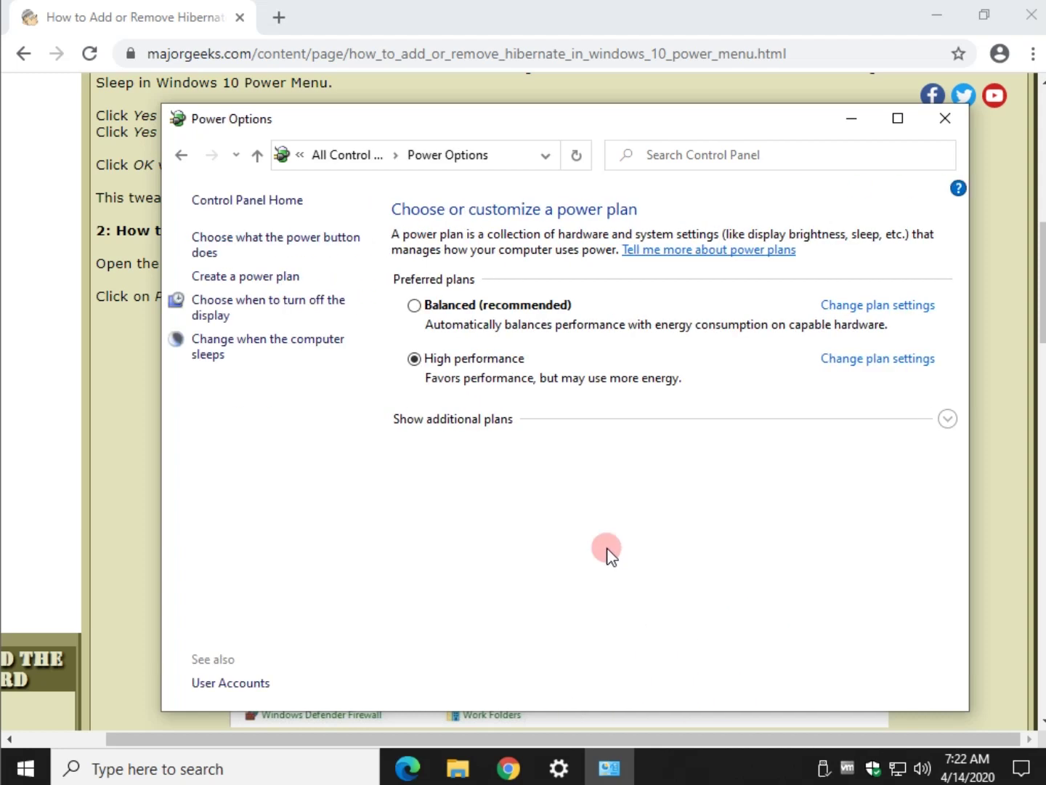
{"action": "left_click", "coordinate": [144, 559]}
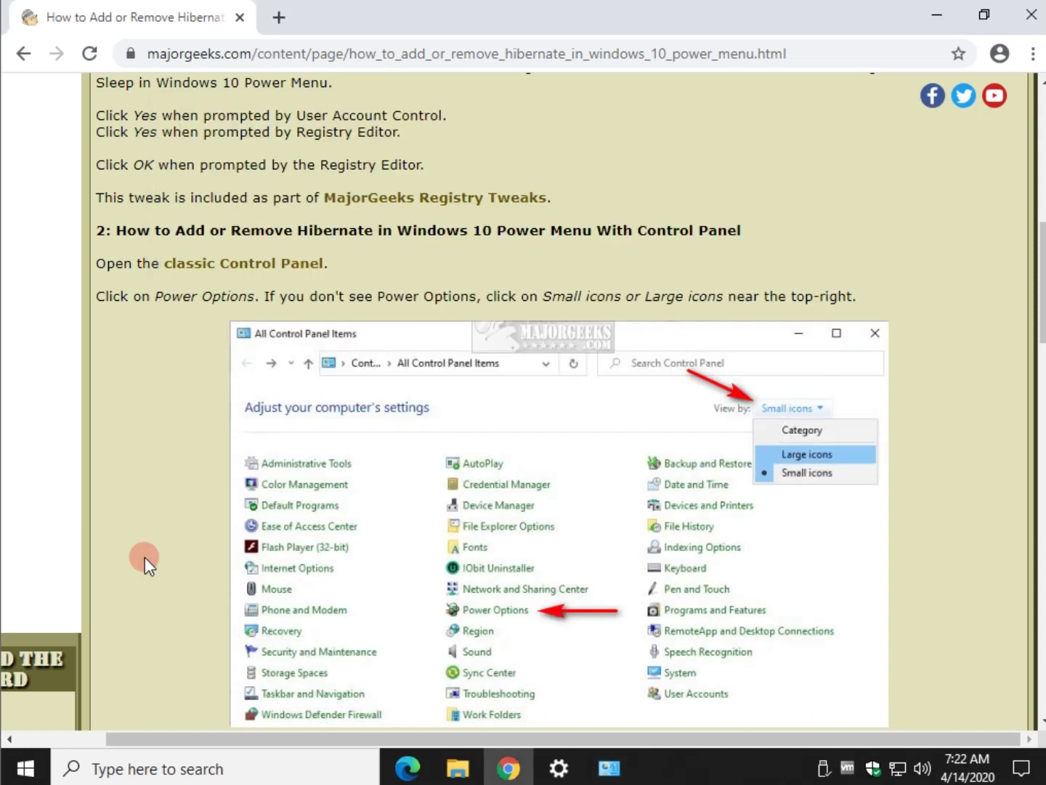
{"action": "key", "text": "super"}
{"action": "mouse_move", "coordinate": [29, 487]}
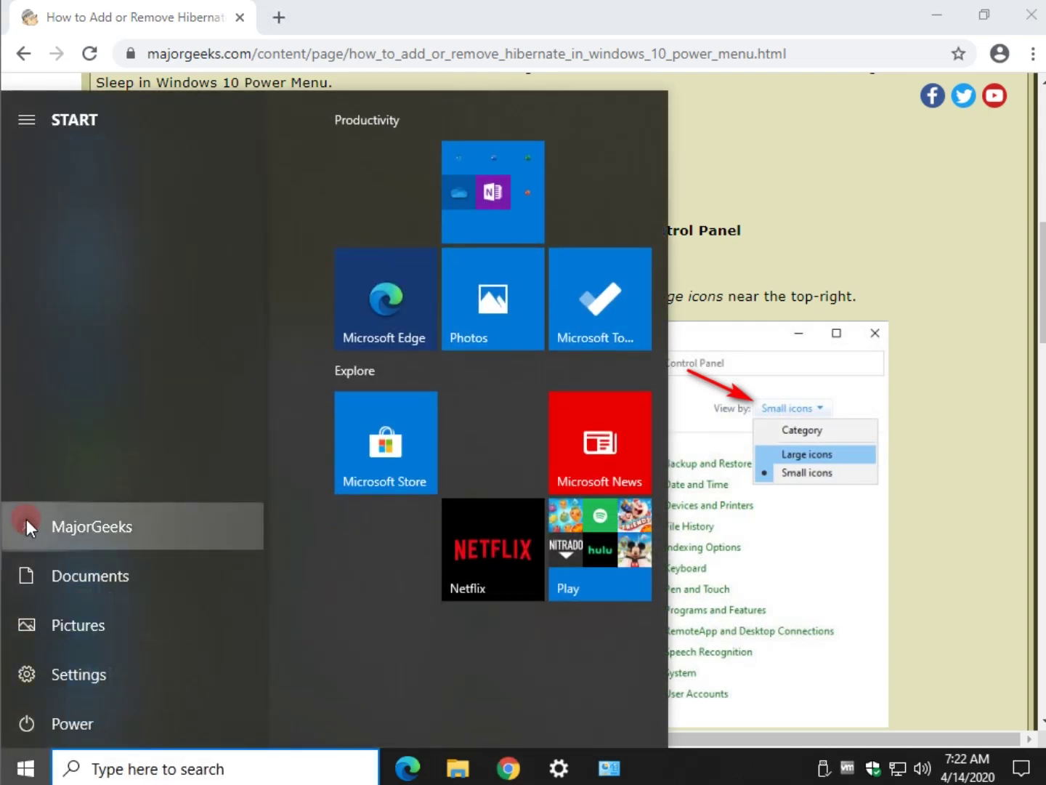
{"action": "left_click", "coordinate": [26, 519]}
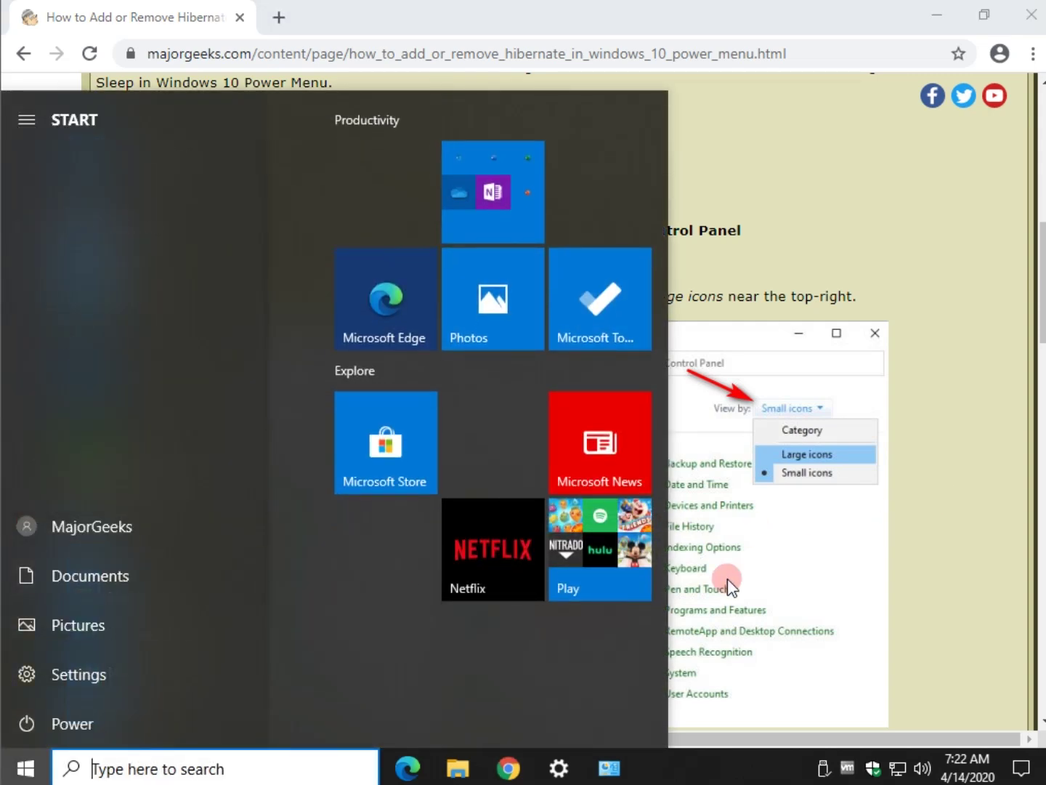
{"action": "left_click", "coordinate": [961, 436]}
{"action": "left_click", "coordinate": [3, 775]}
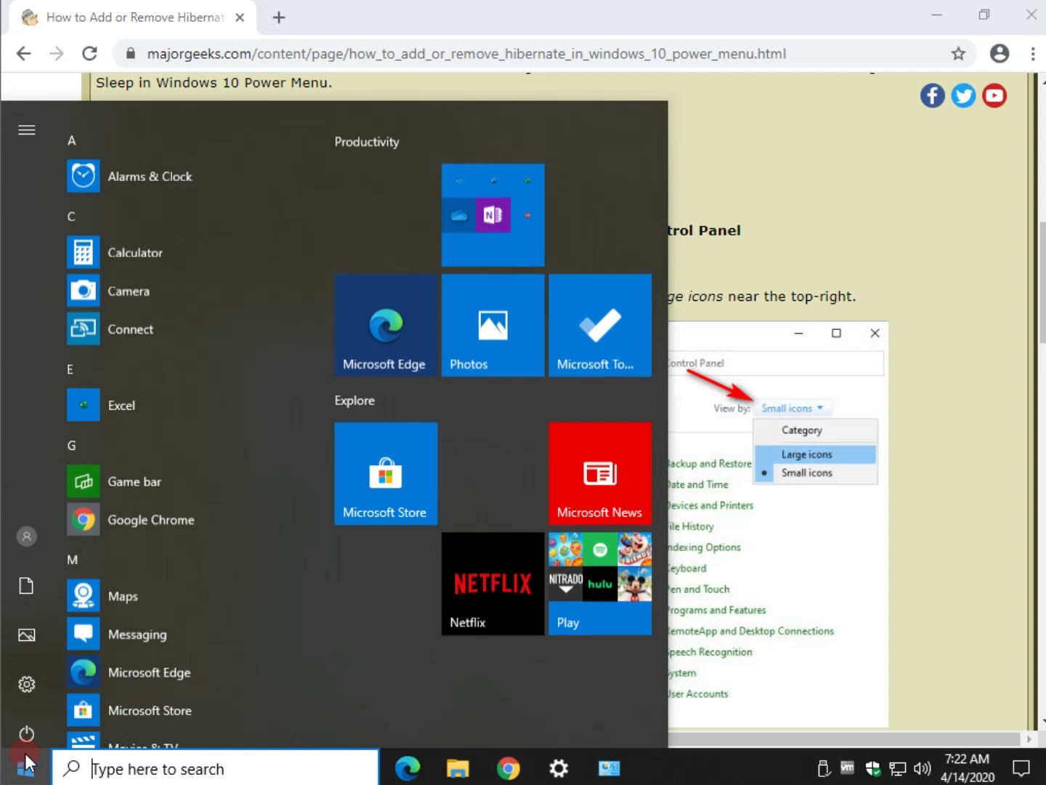
{"action": "left_click", "coordinate": [29, 725]}
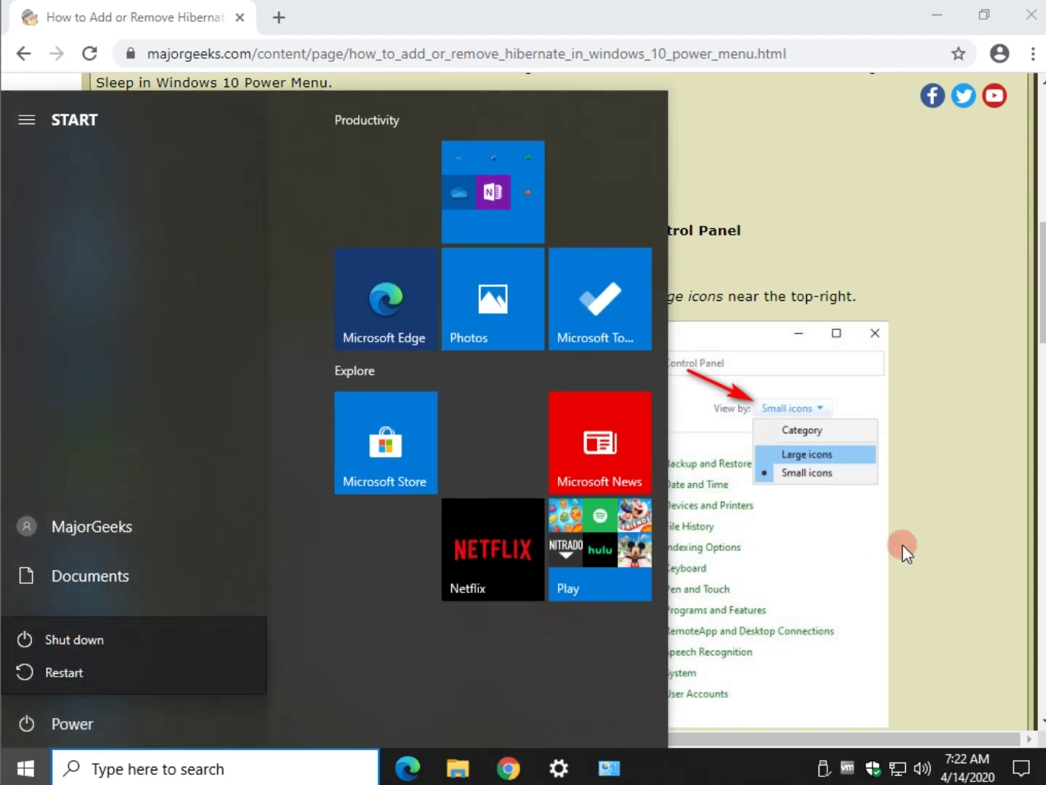
{"action": "left_click", "coordinate": [782, 532]}
{"action": "left_click", "coordinate": [851, 189]}
{"action": "scroll", "coordinate": [770, 247], "scroll_direction": "up", "scroll_amount": 6}
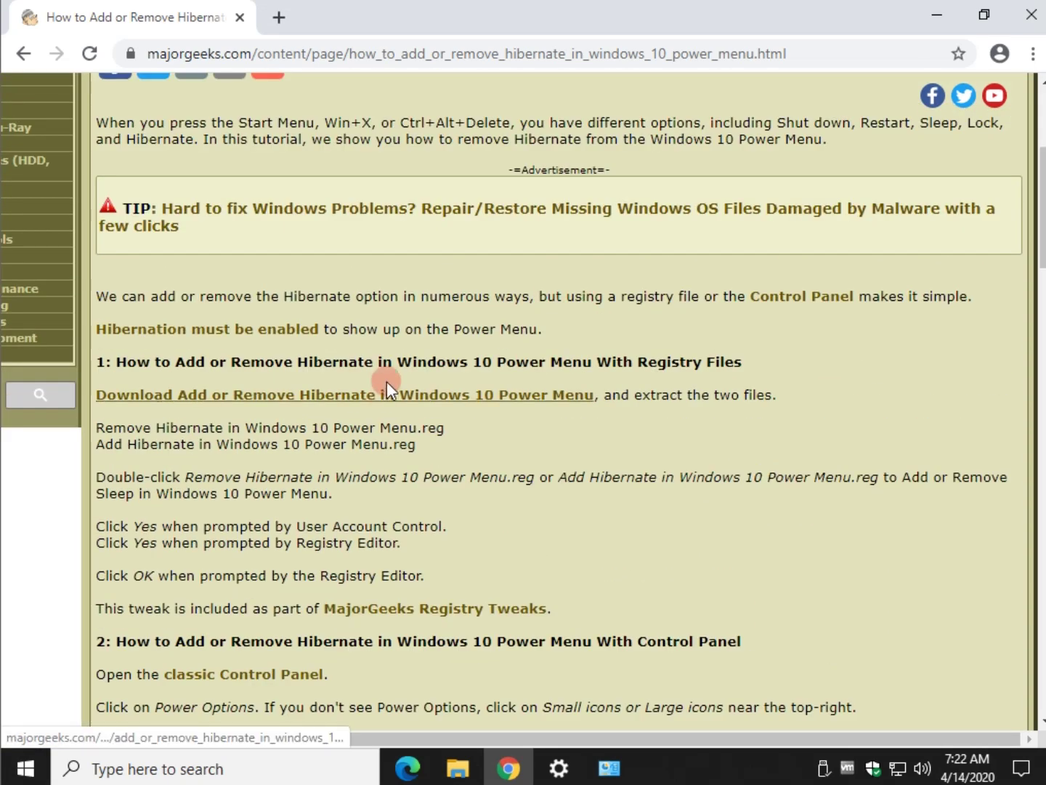
{"action": "scroll", "coordinate": [386, 382], "scroll_direction": "up", "scroll_amount": 2}
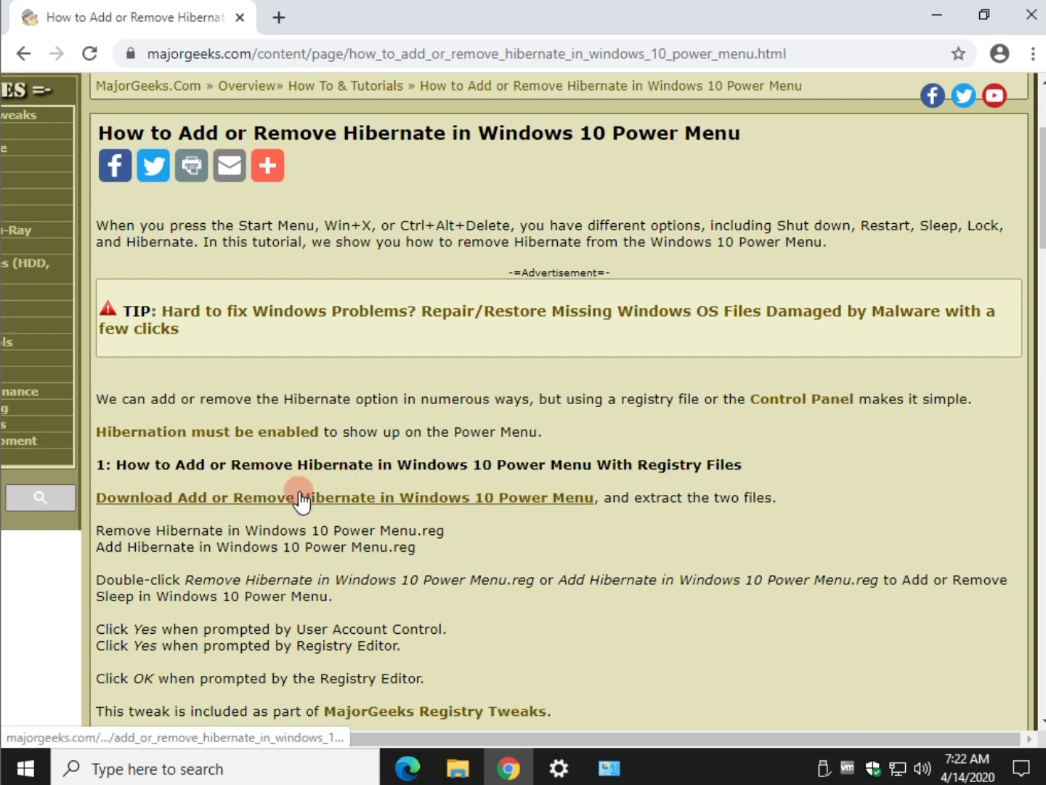
{"action": "scroll", "coordinate": [334, 461], "scroll_direction": "down", "scroll_amount": 4}
{"action": "scroll", "coordinate": [324, 459], "scroll_direction": "down", "scroll_amount": 3}
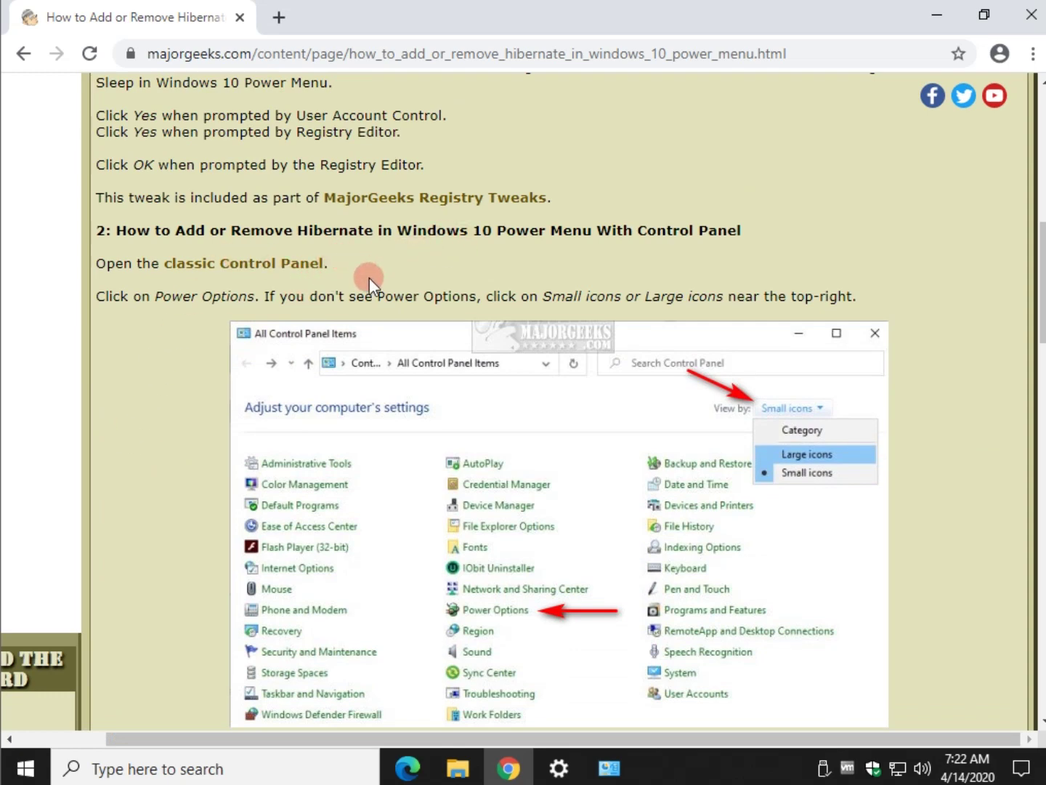
{"action": "scroll", "coordinate": [370, 278], "scroll_direction": "up", "scroll_amount": 4}
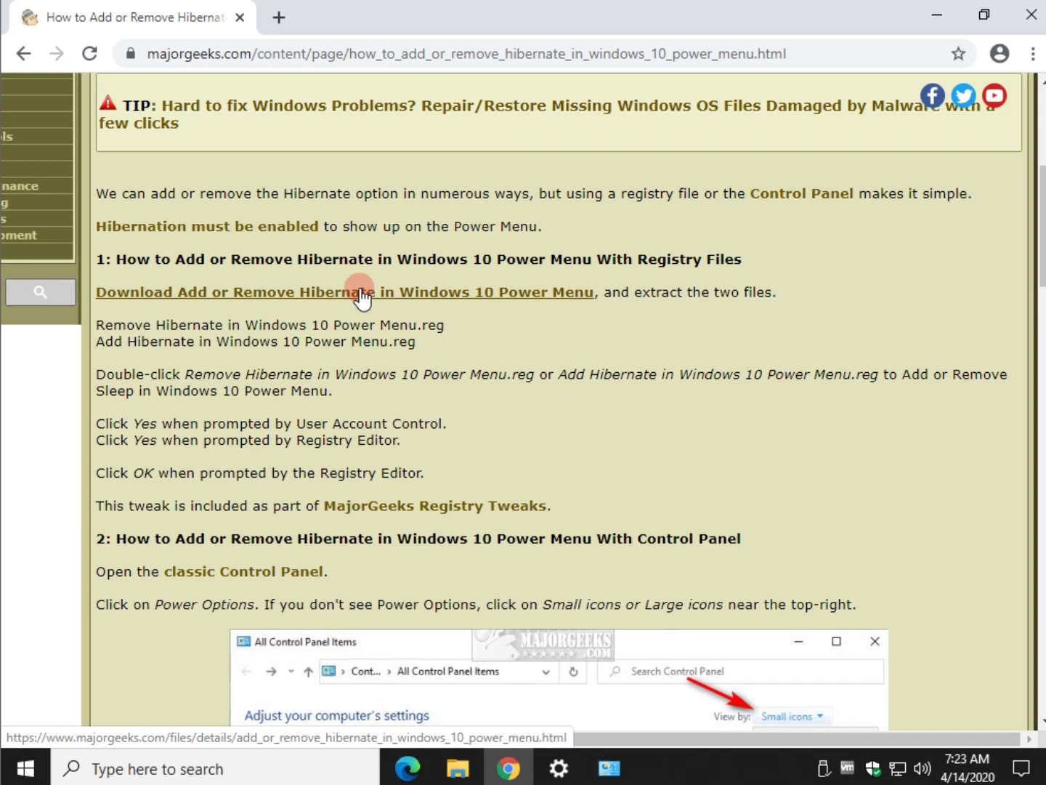
Browse the MajorGeeks Registry Tweaks 1.0k download page in a new tab, then return to the Hibernate article.
{"action": "left_click", "coordinate": [416, 514]}
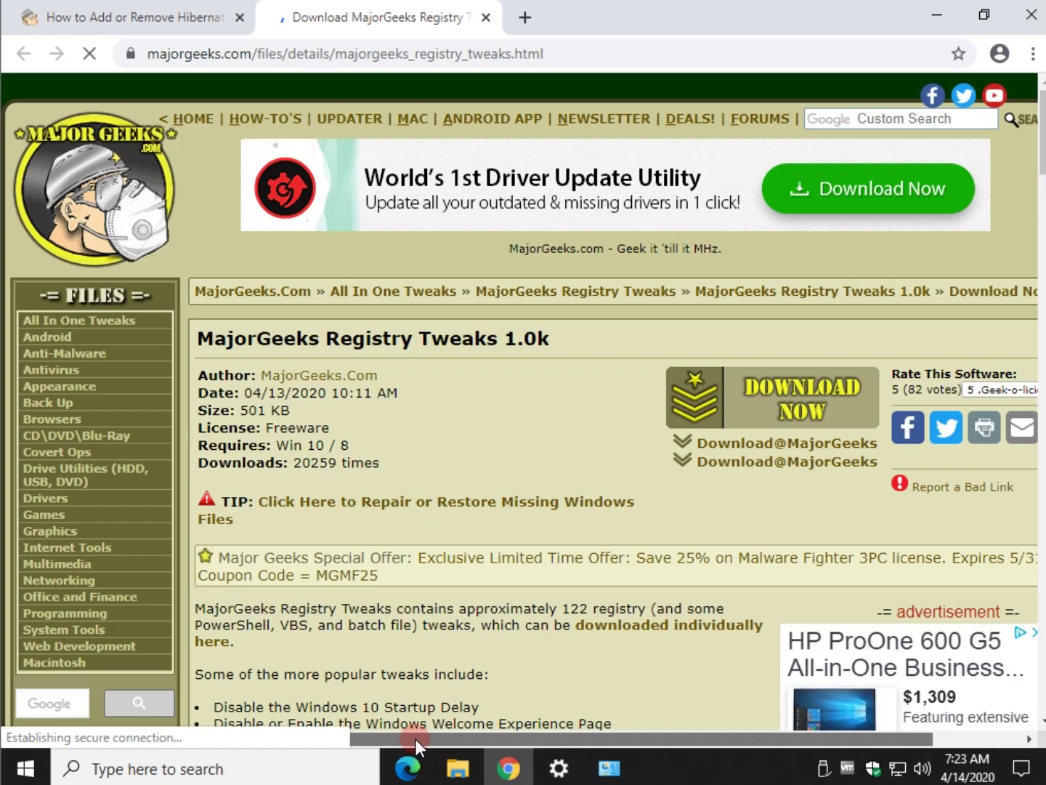
{"action": "scroll", "coordinate": [359, 558], "scroll_direction": "down", "scroll_amount": 3}
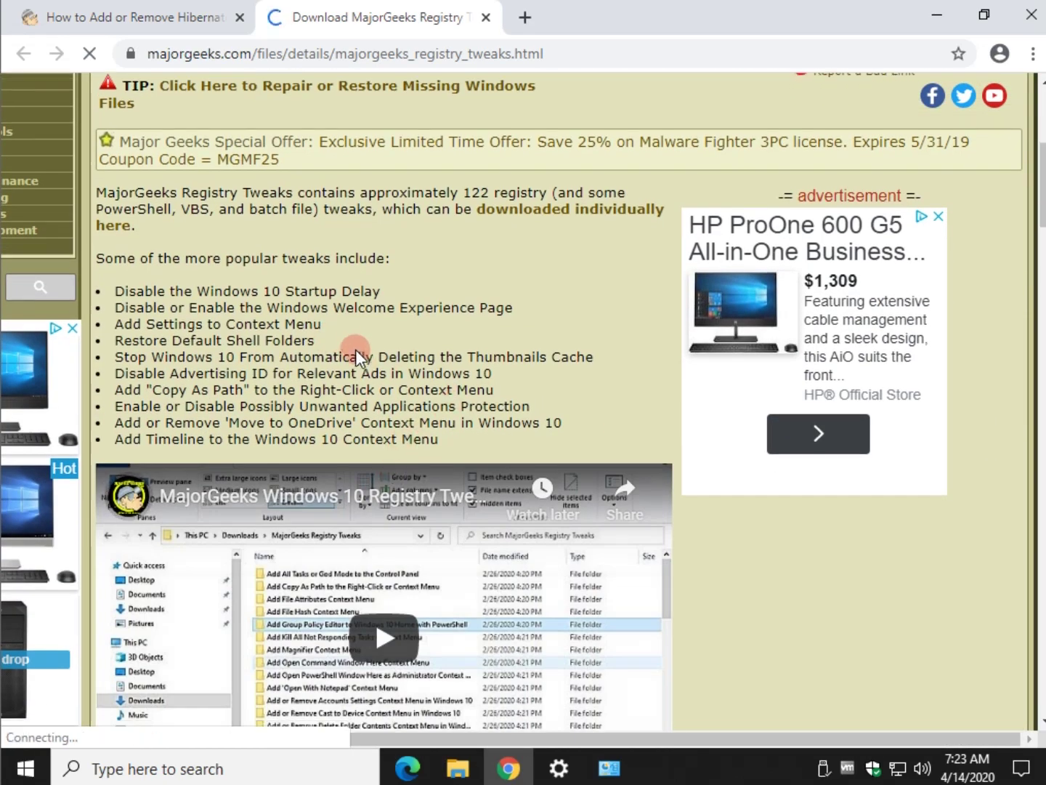
{"action": "scroll", "coordinate": [355, 350], "scroll_direction": "down", "scroll_amount": 8}
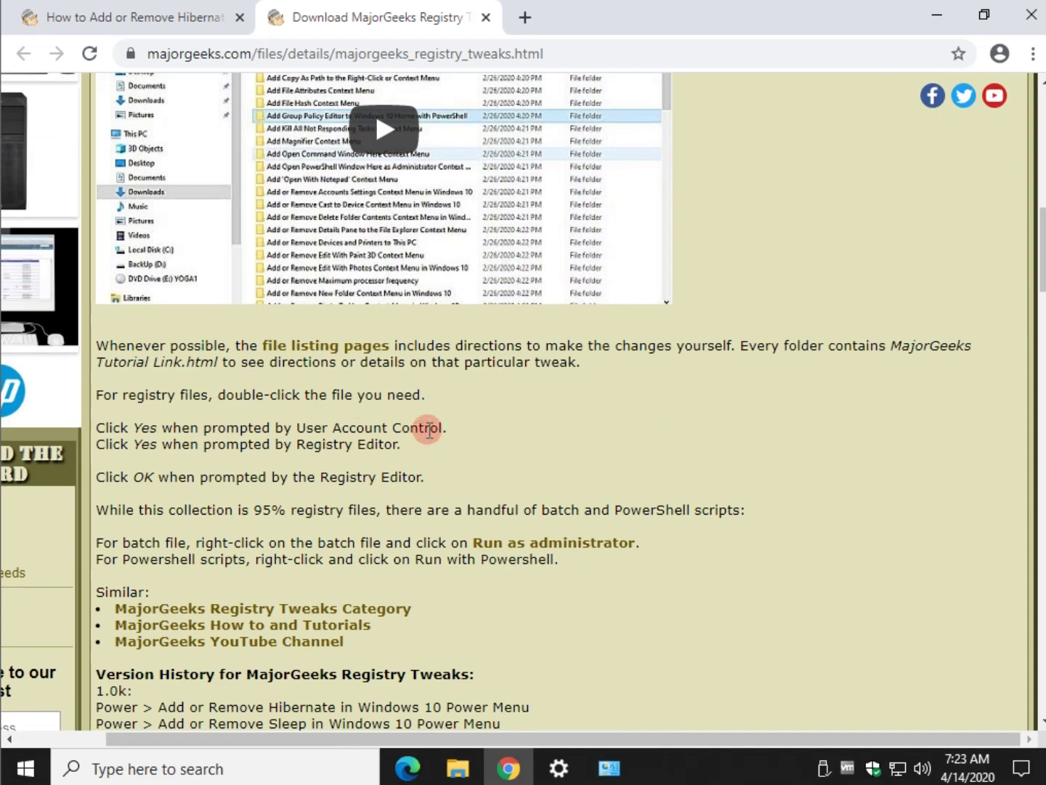
{"action": "scroll", "coordinate": [429, 430], "scroll_direction": "up", "scroll_amount": 8}
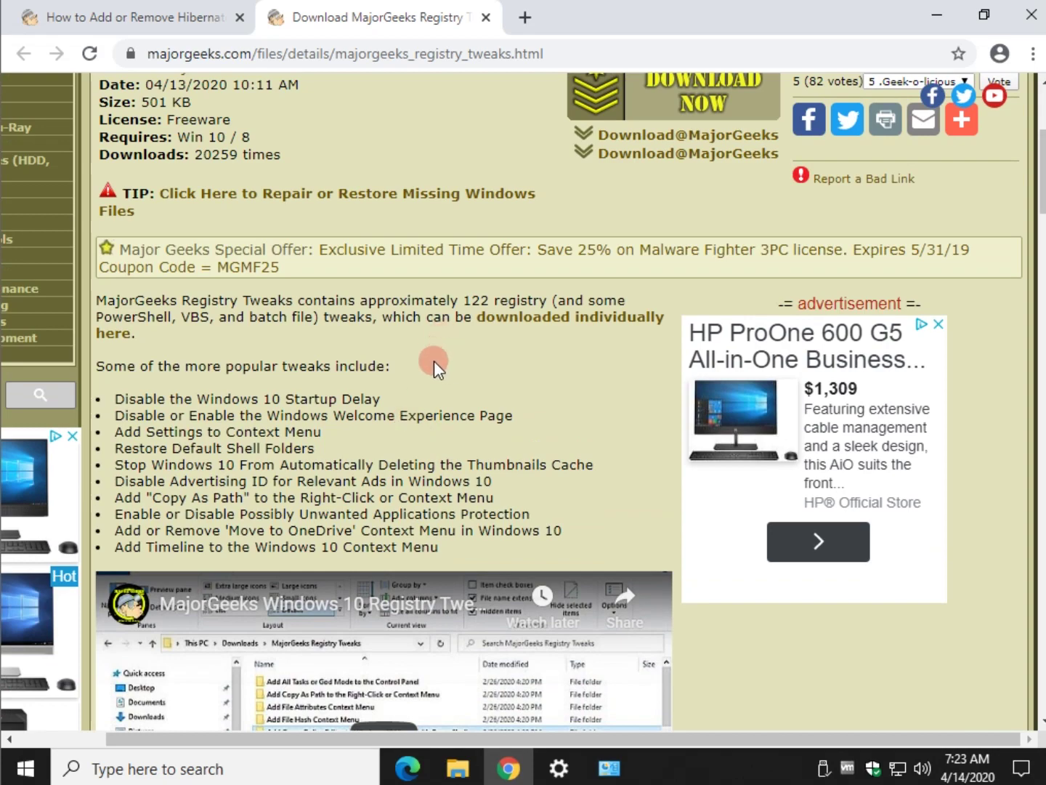
{"action": "scroll", "coordinate": [434, 368], "scroll_direction": "up", "scroll_amount": 4}
{"action": "scroll", "coordinate": [327, 343], "scroll_direction": "down", "scroll_amount": 1}
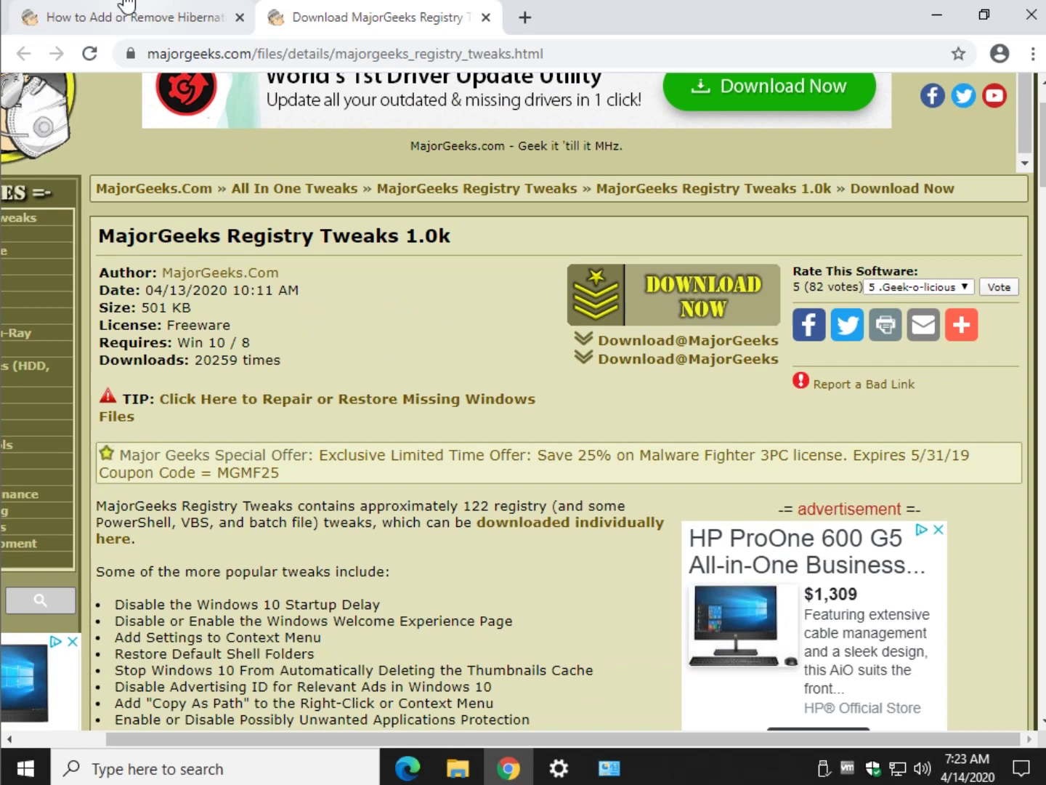
{"action": "left_click", "coordinate": [125, 3]}
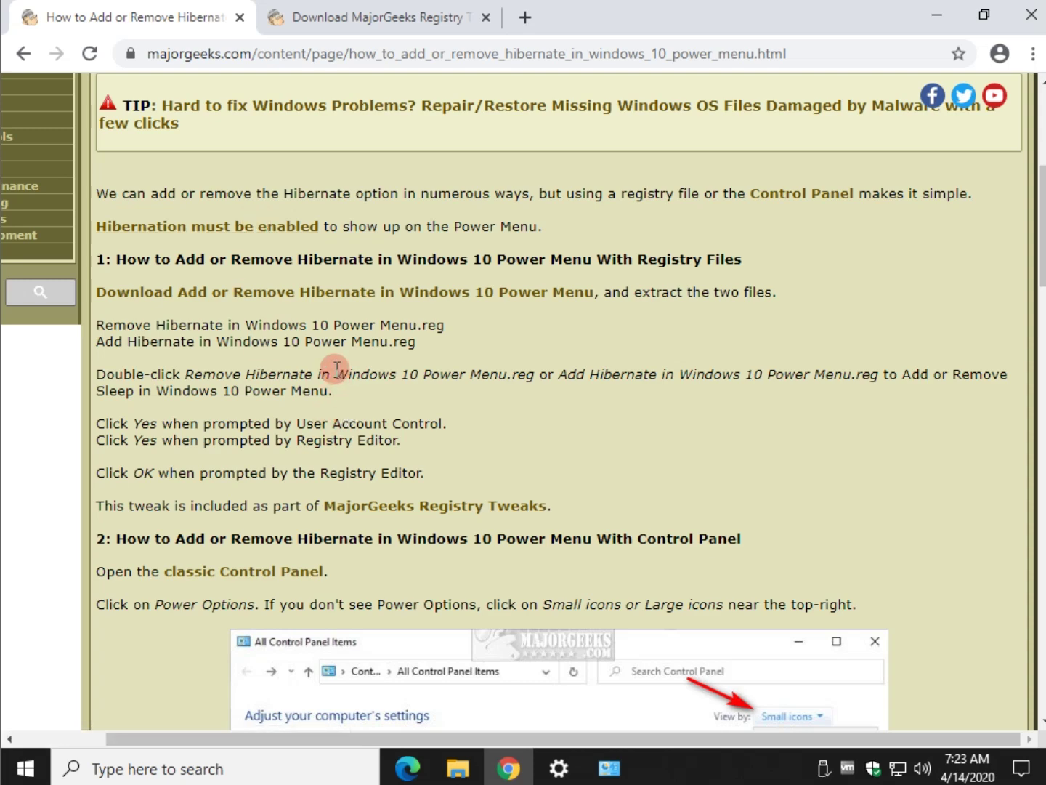
{"action": "scroll", "coordinate": [337, 368], "scroll_direction": "down", "scroll_amount": 15}
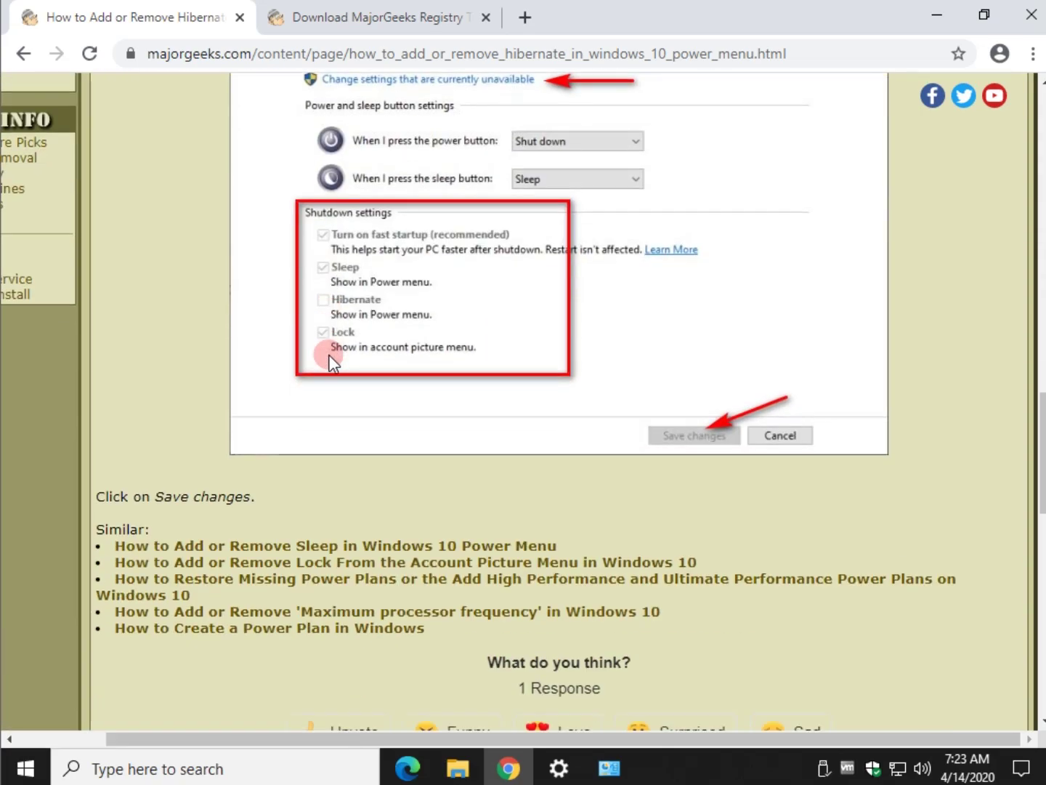
{"action": "scroll", "coordinate": [331, 359], "scroll_direction": "up", "scroll_amount": 15}
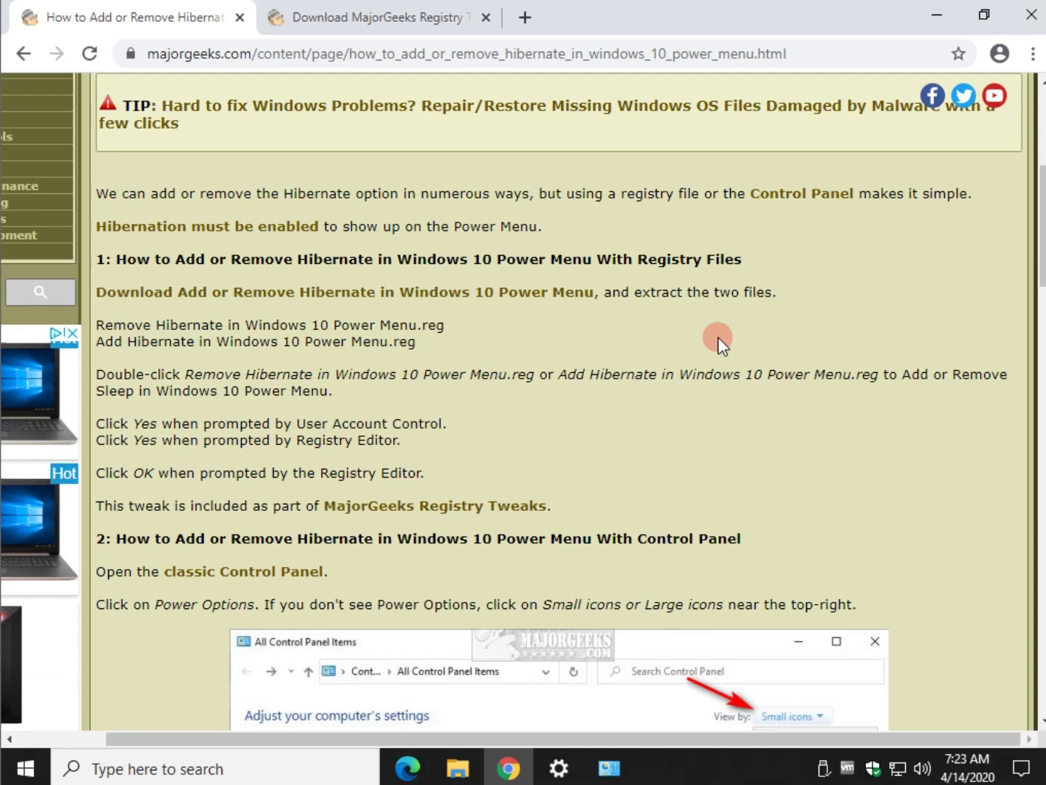
{"action": "scroll", "coordinate": [589, 335], "scroll_direction": "up", "scroll_amount": 3}
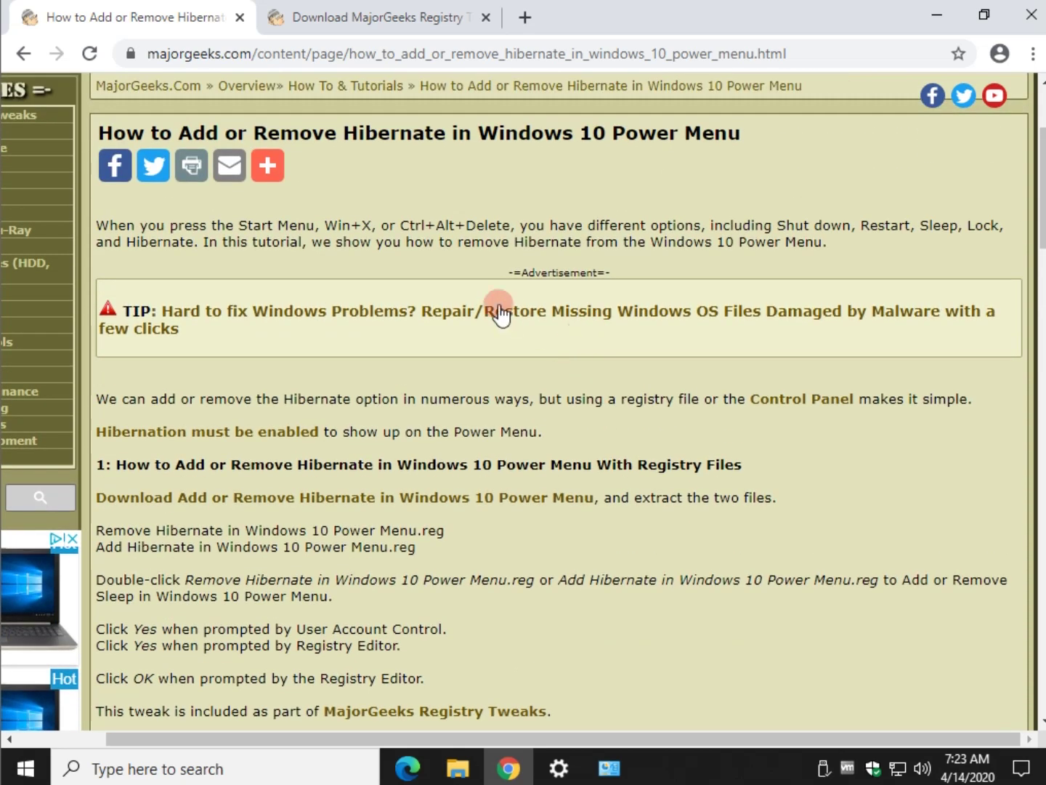